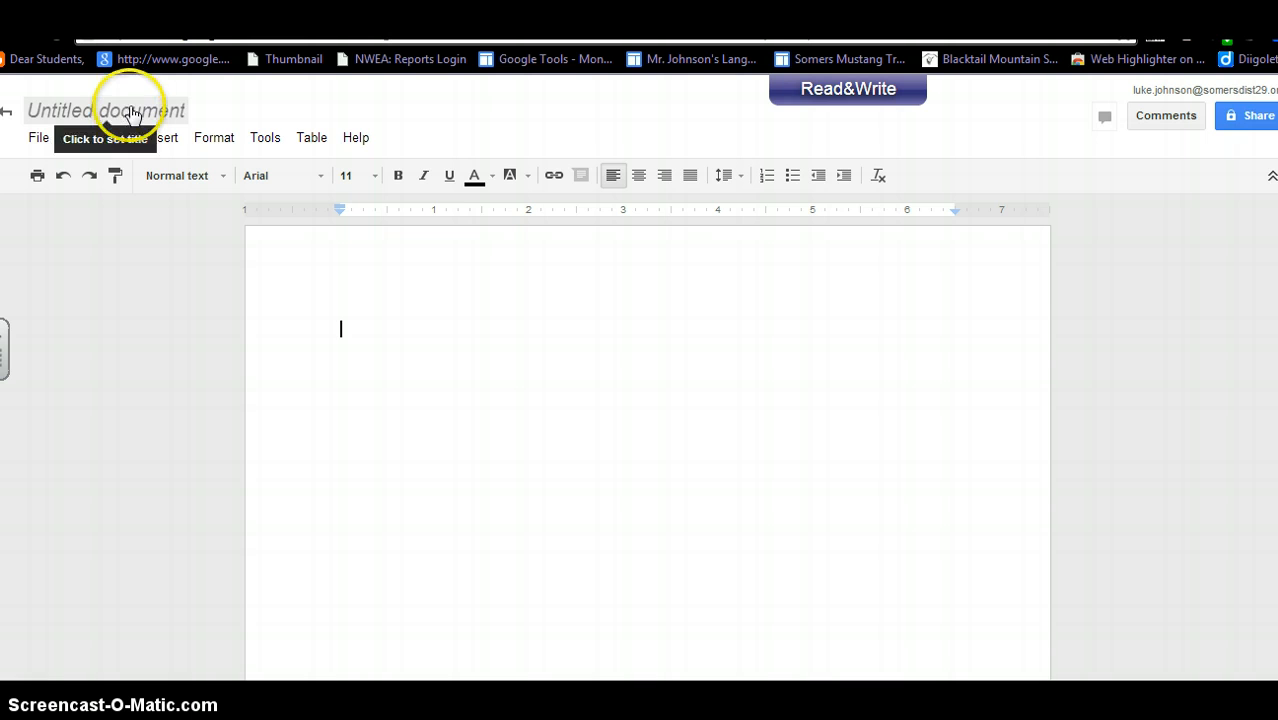
Rename the untitled document to 'practice'.
click(132, 113)
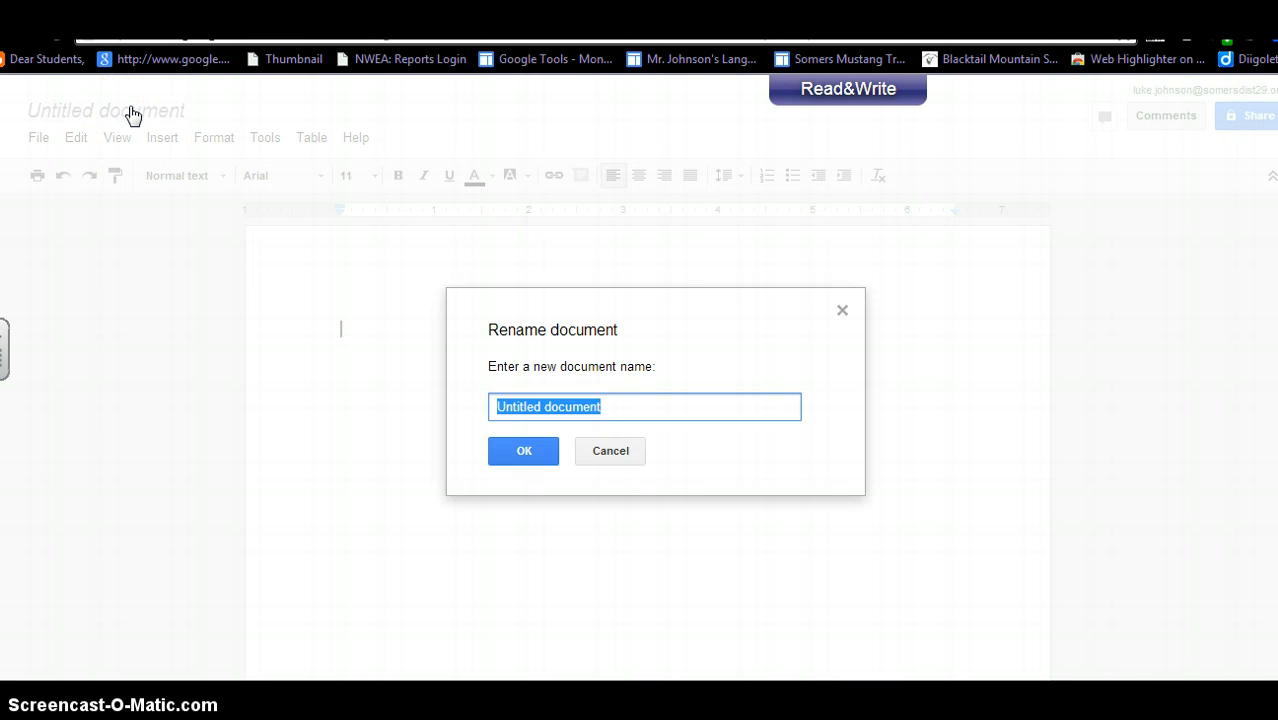
text(practice)
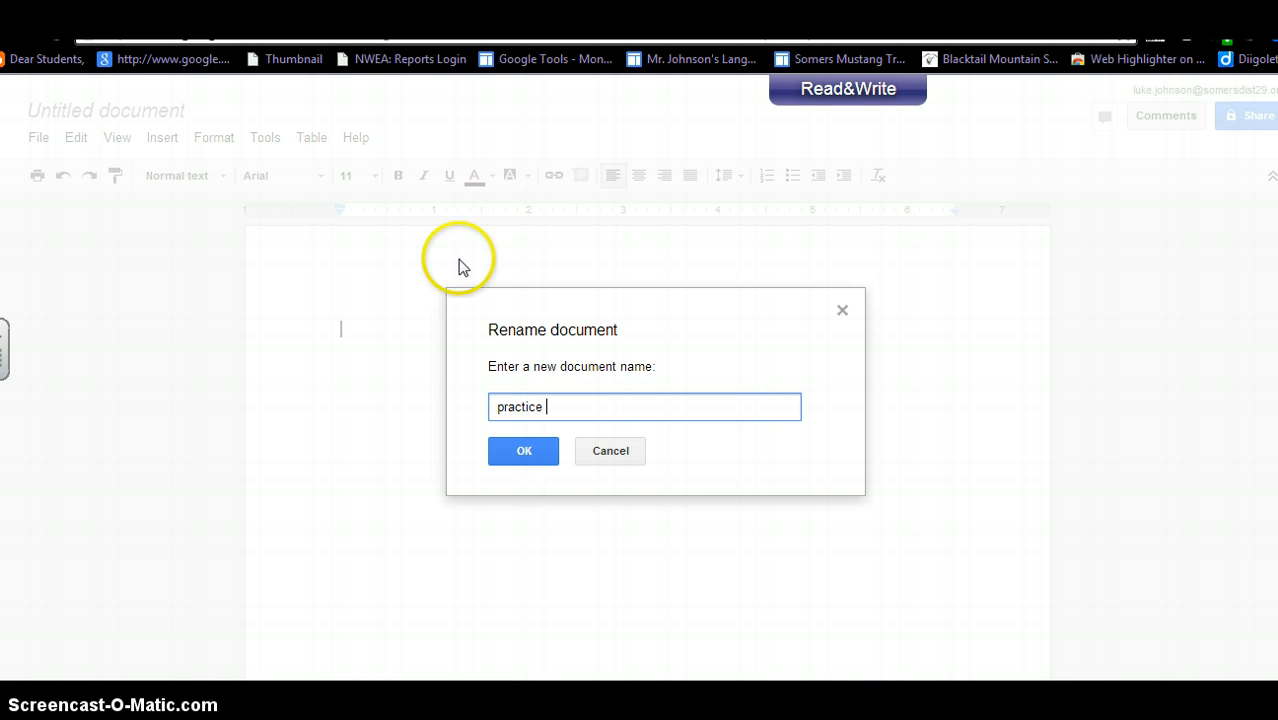
click(524, 451)
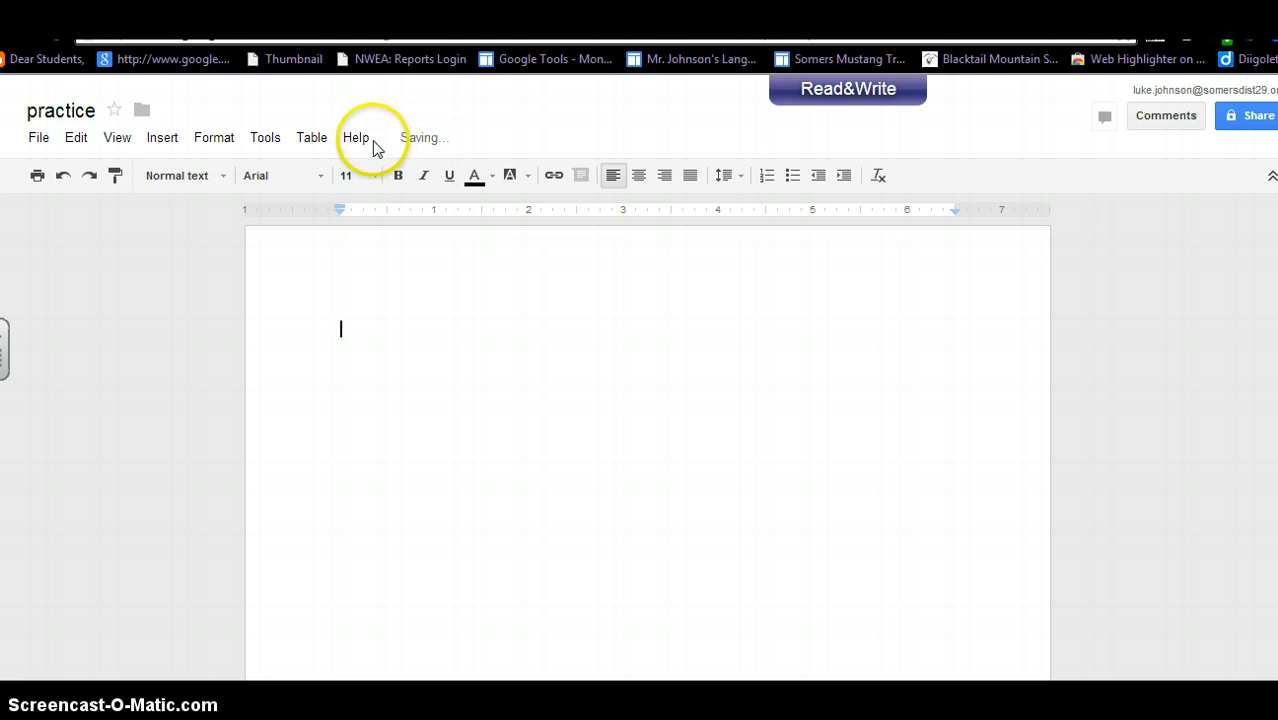
mouse_move(474, 150)
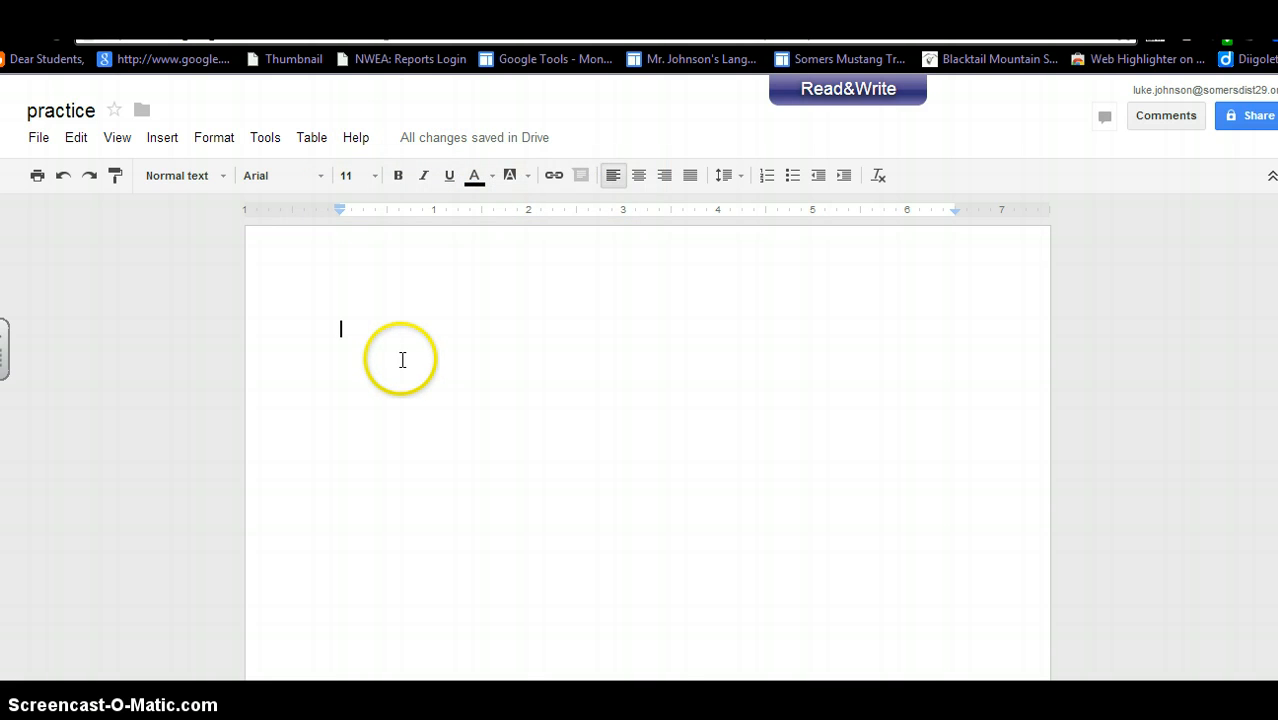
text(kjgkjg)
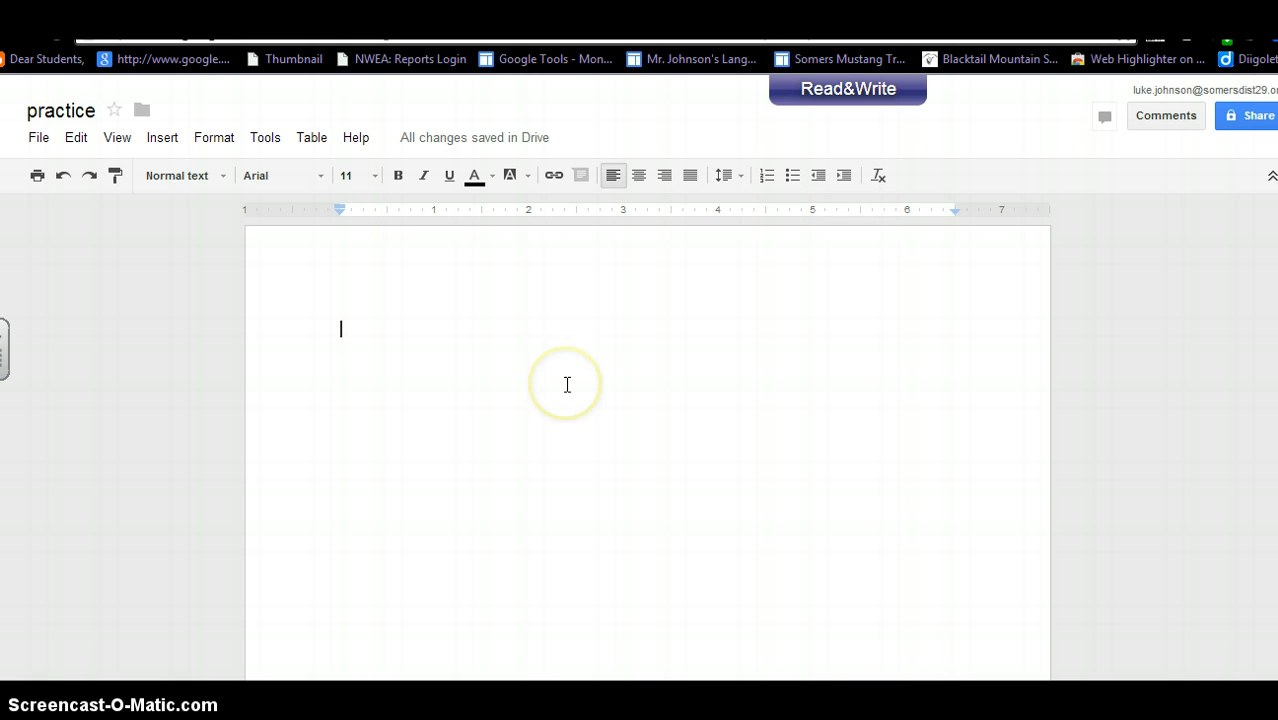
In the Tools > Research pane, search 'martin luther king' and scroll to the web results.
click(264, 138)
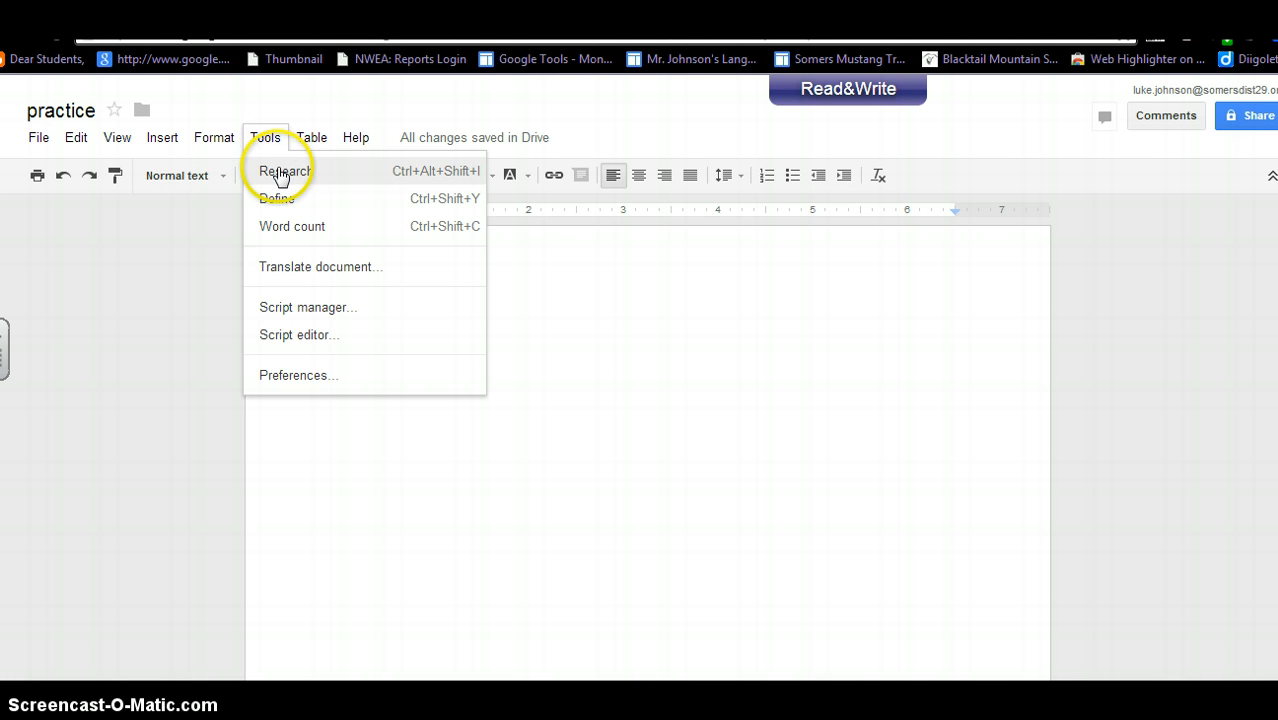
click(278, 171)
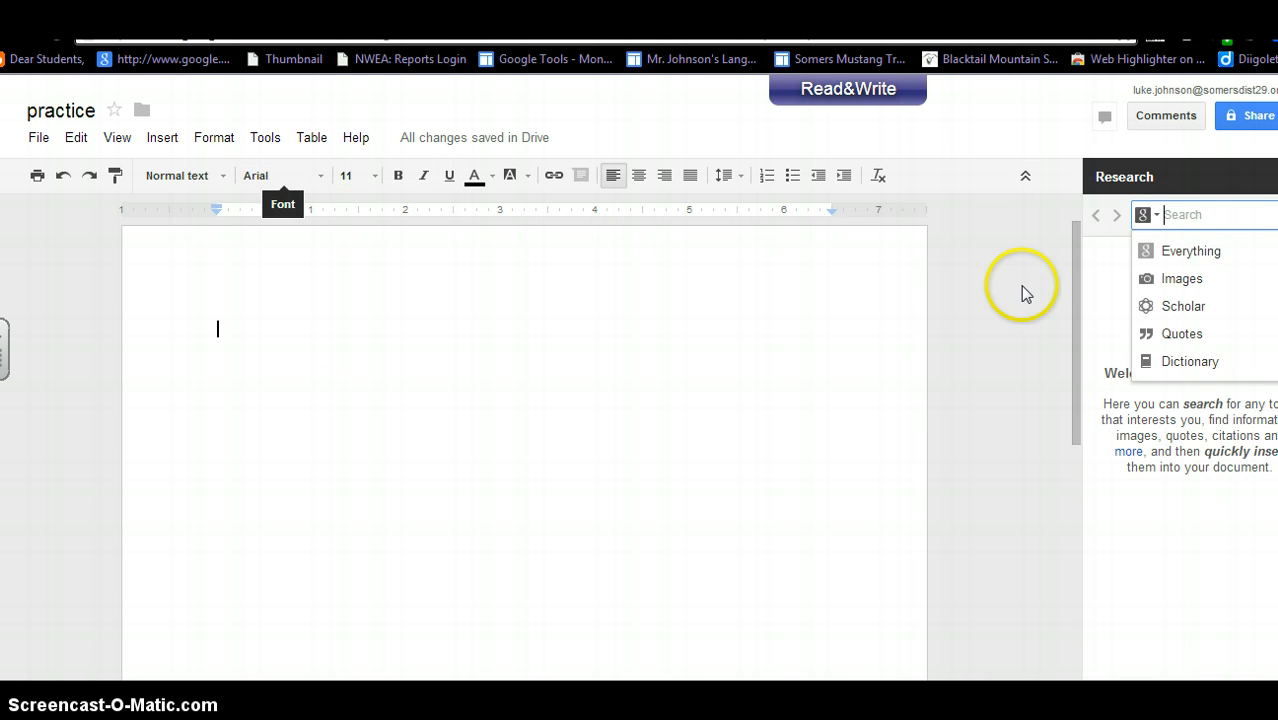
text(ma)
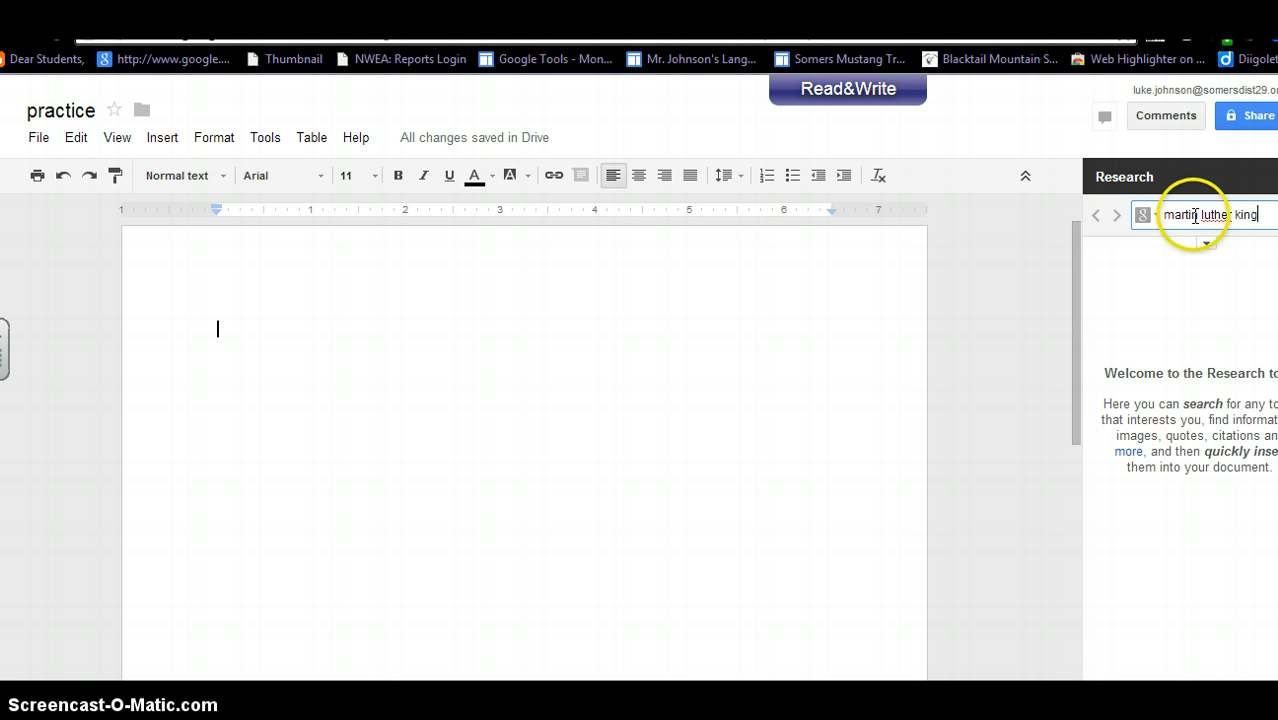
text(rtin luther king)
key(Return)
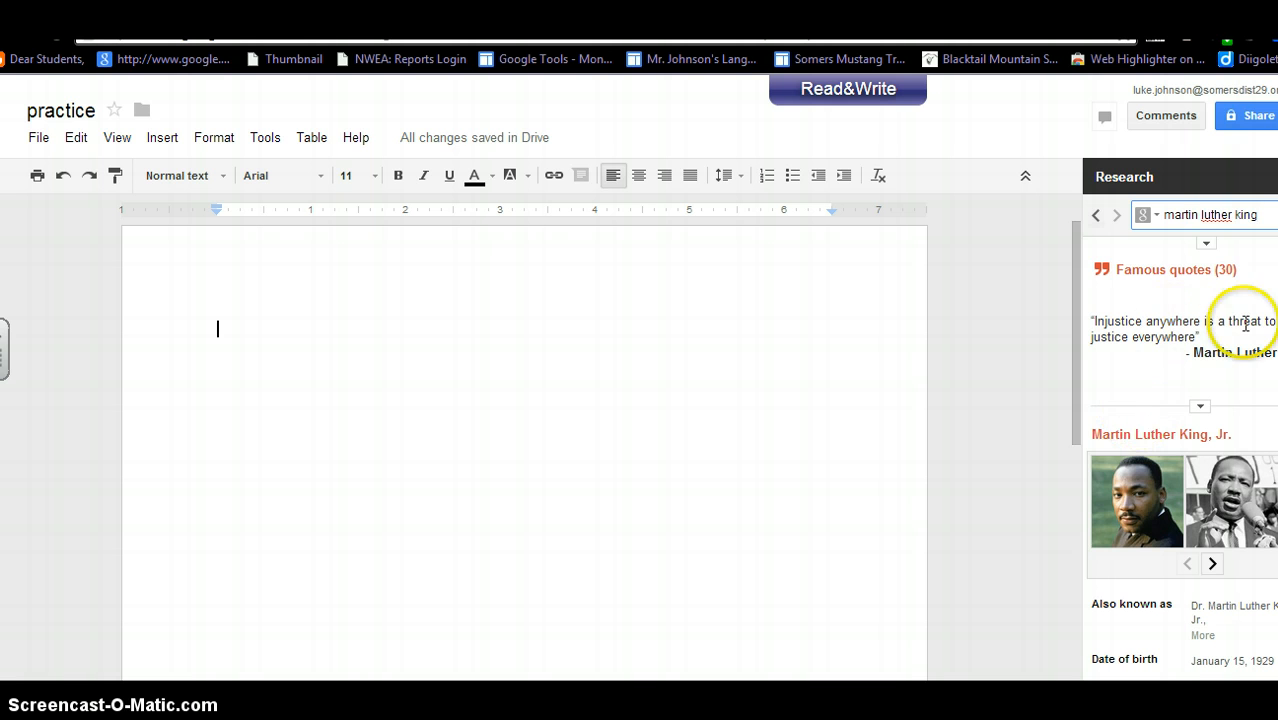
scroll(1180, 476, down, 5)
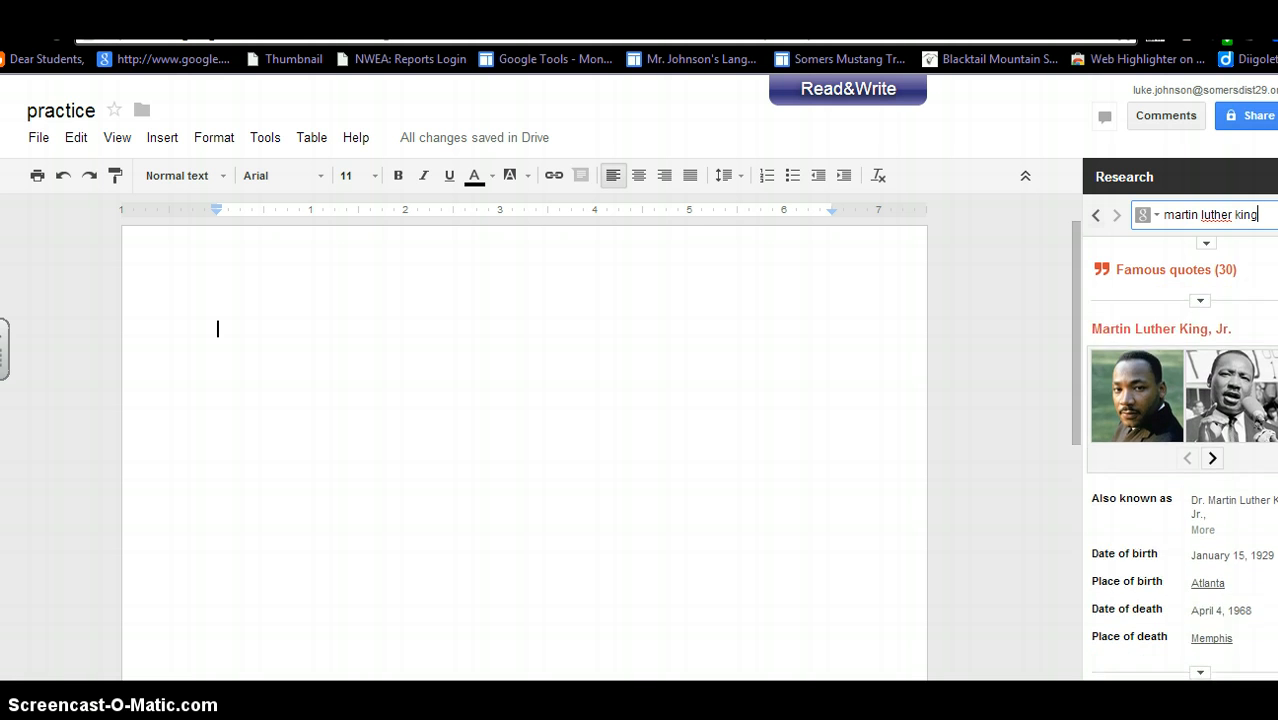
scroll(1180, 476, down, 5)
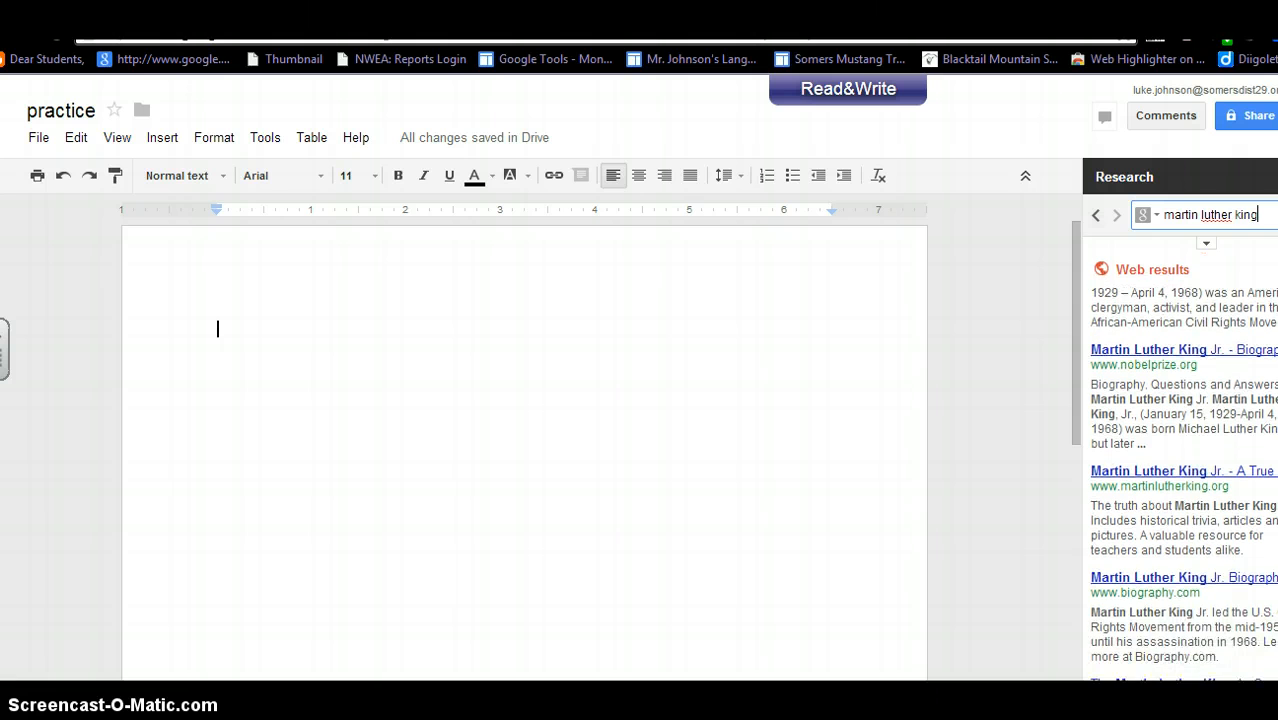
click(1196, 350)
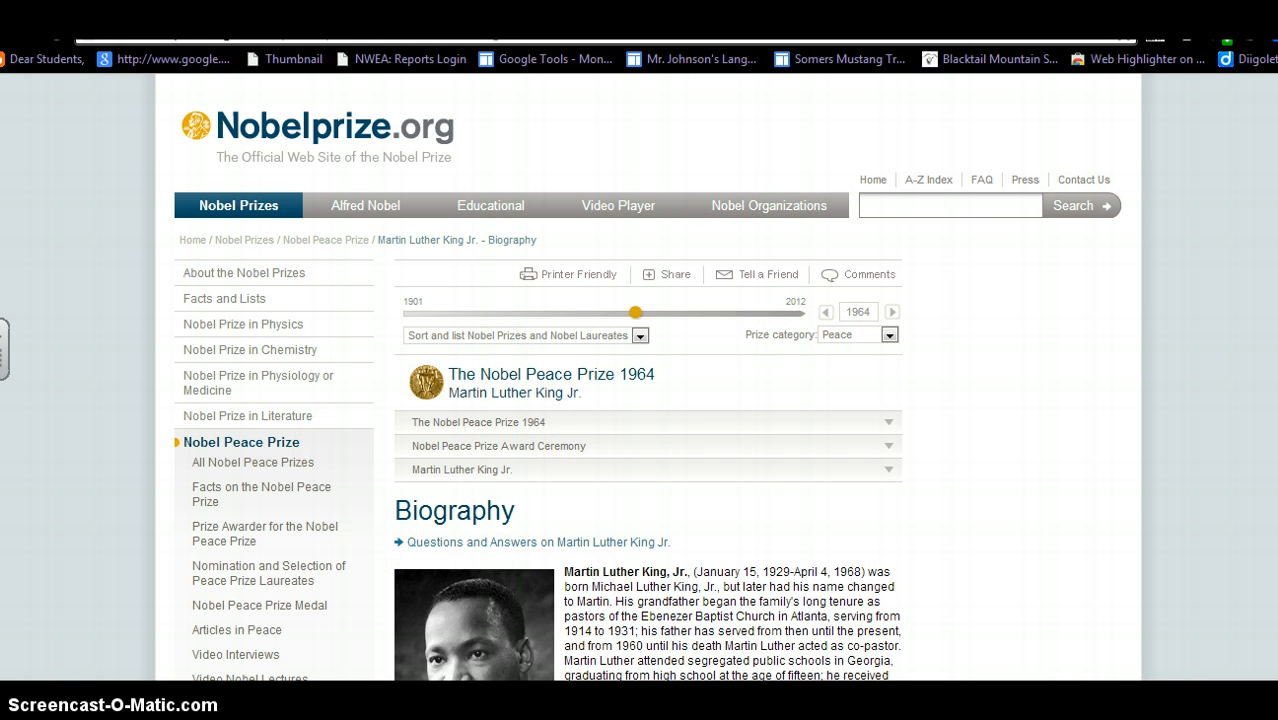
key(ctrl+w)
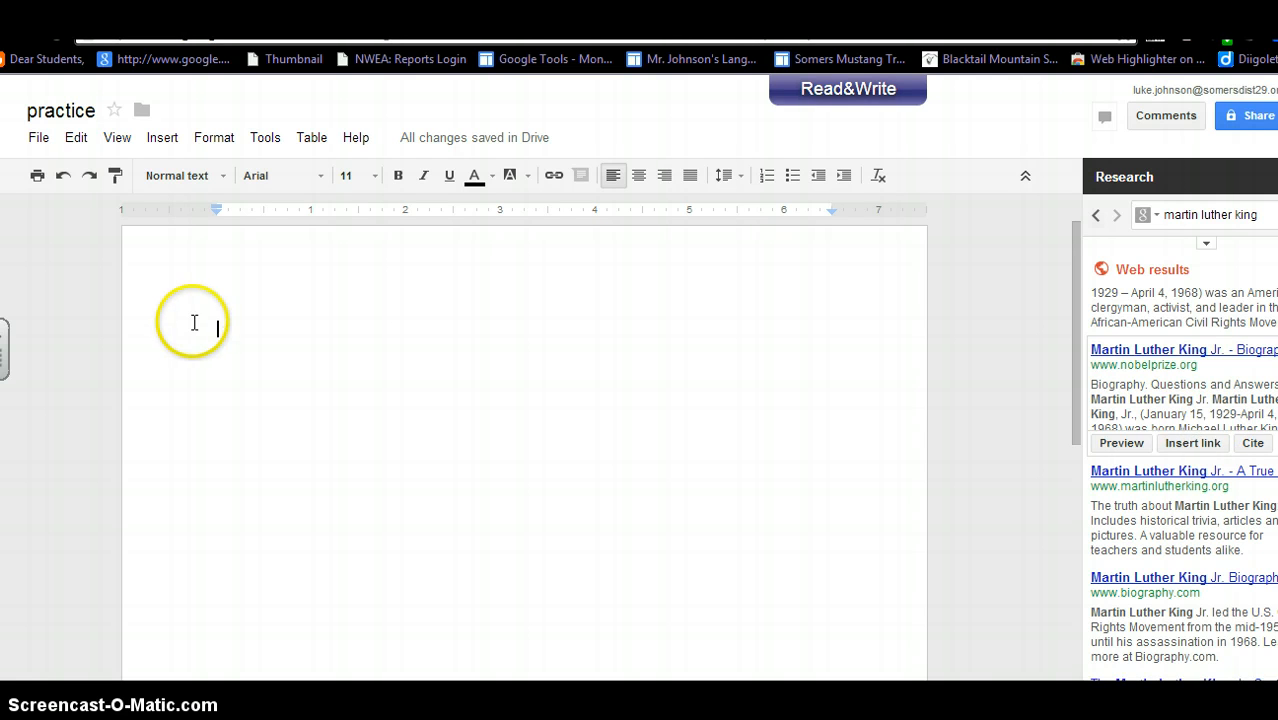
Type 'martin Luther King' on the page and cite the Nobelprize.org biography as footnote 1.
click(255, 349)
text(martin Luther King)
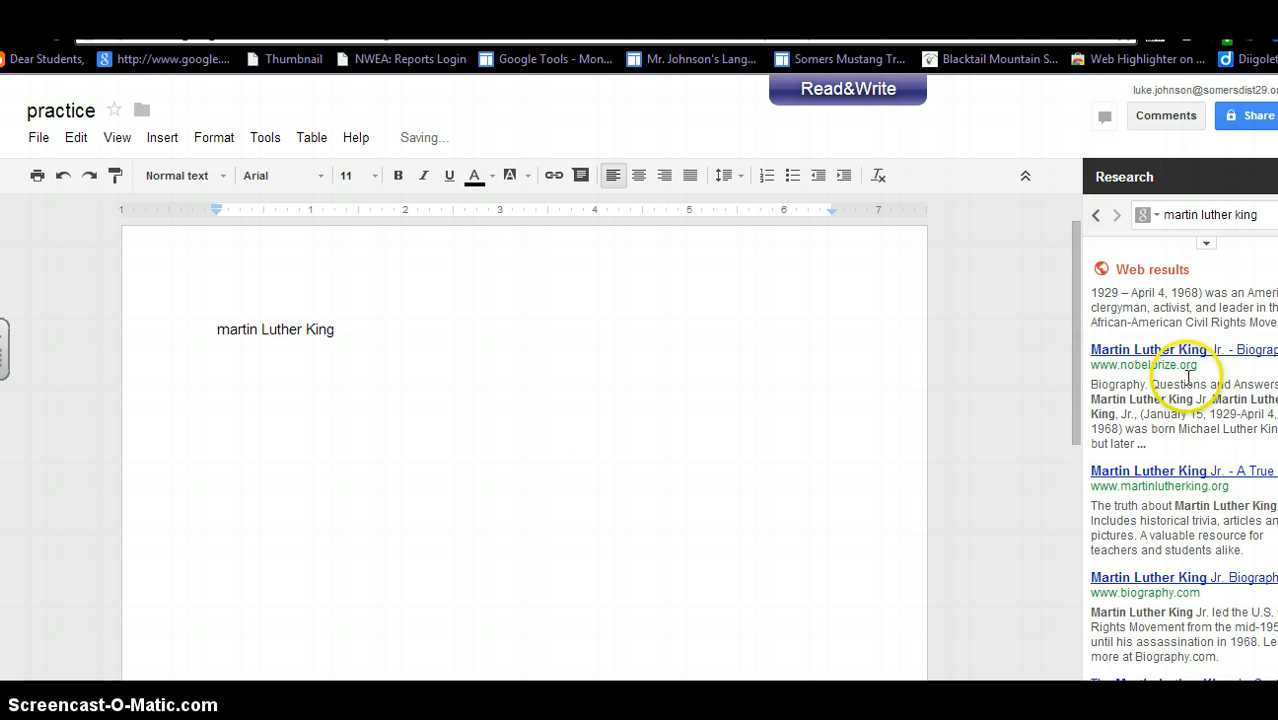
mouse_move(1218, 462)
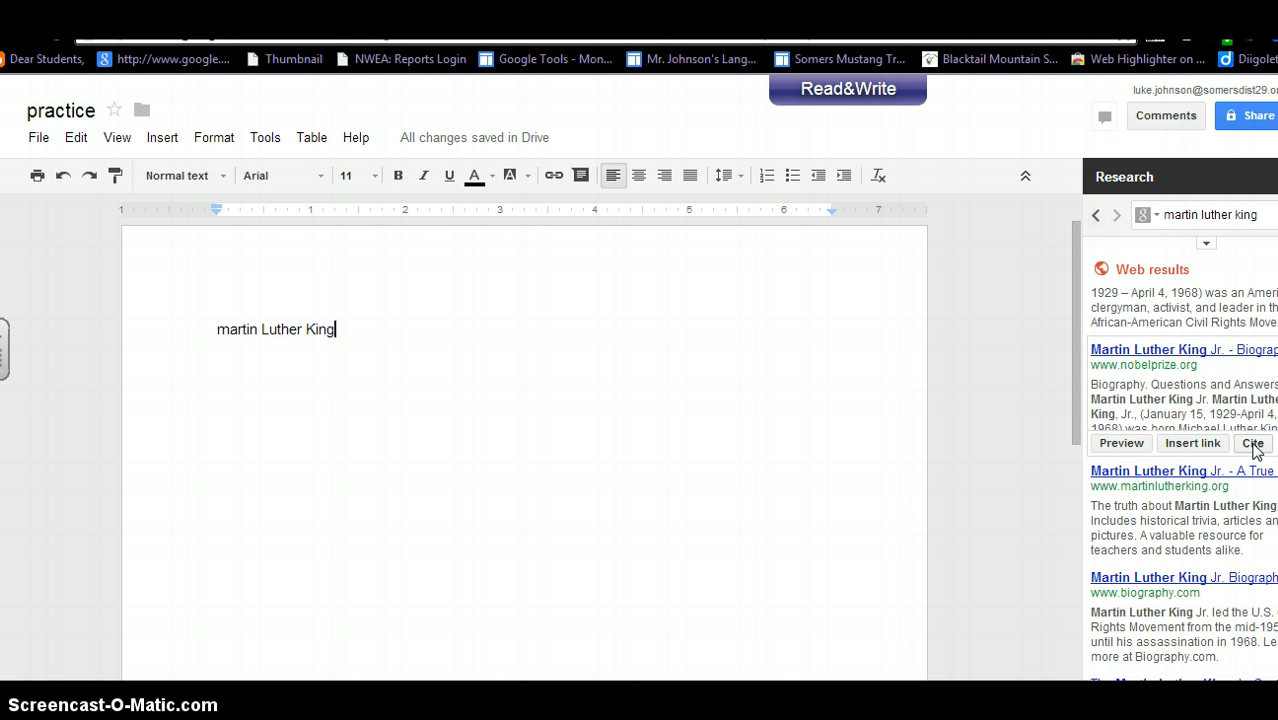
click(1252, 444)
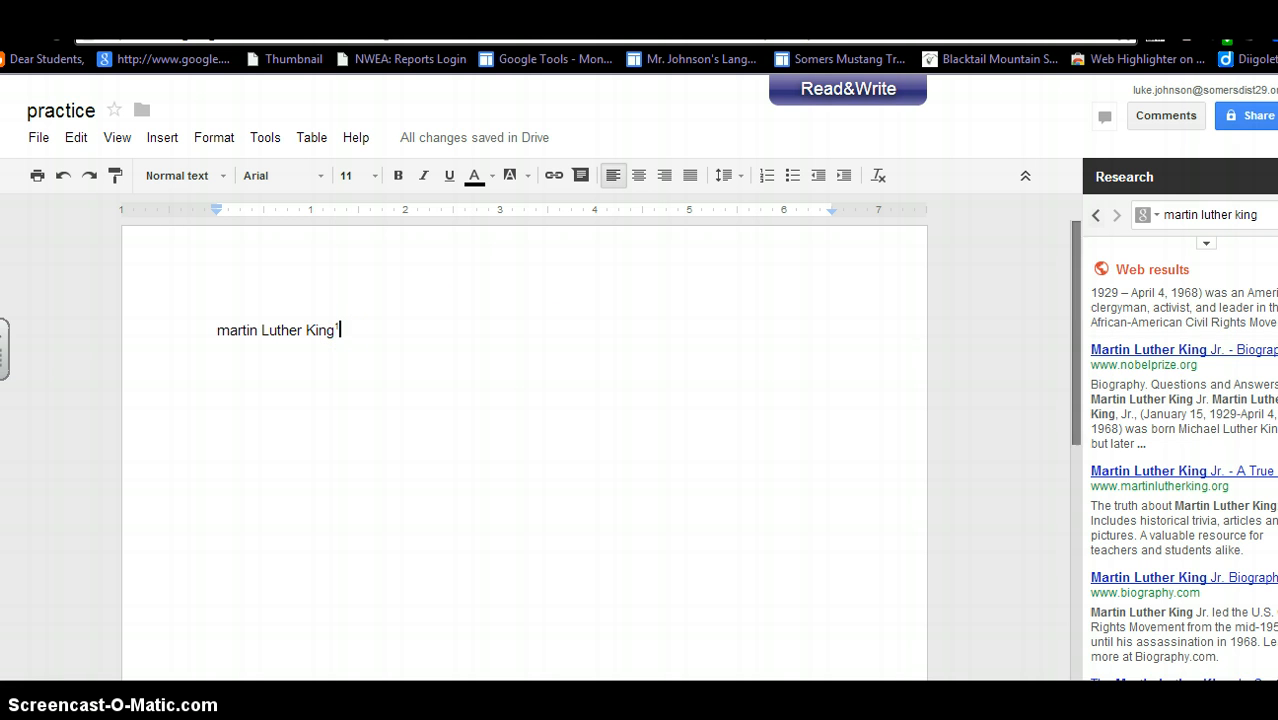
drag(1072, 296, 1081, 562)
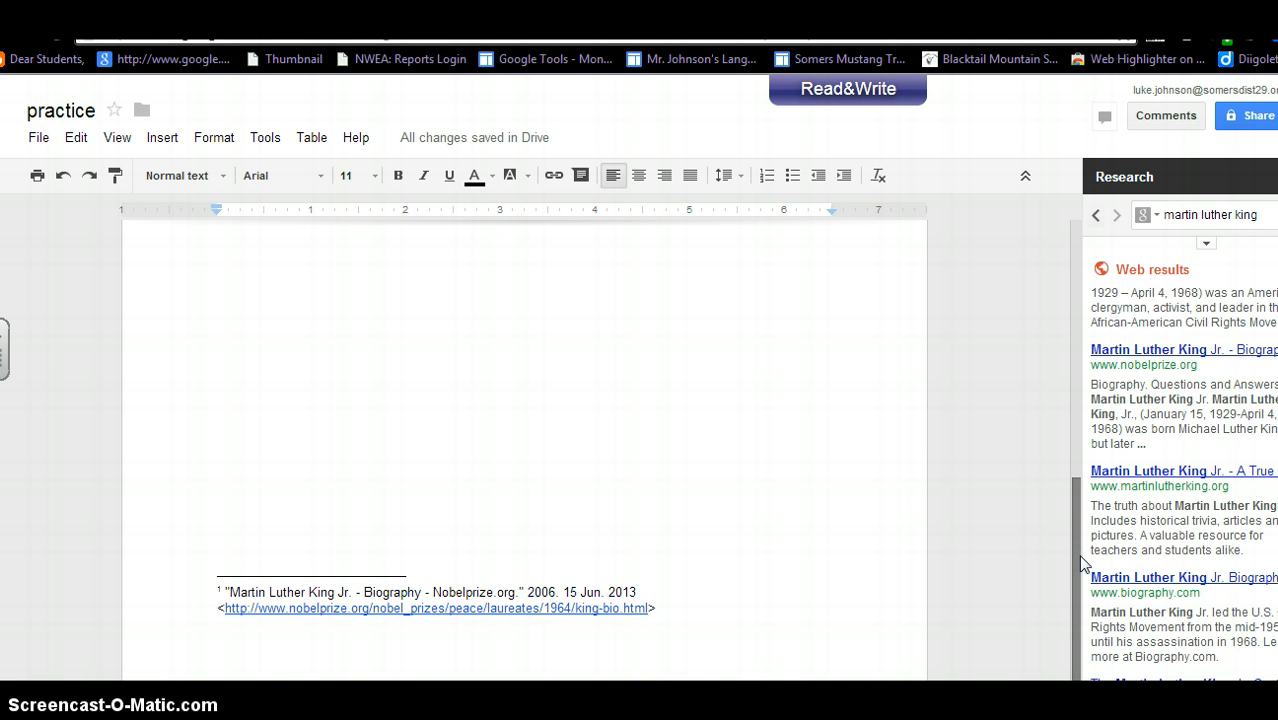
drag(1078, 565, 1078, 286)
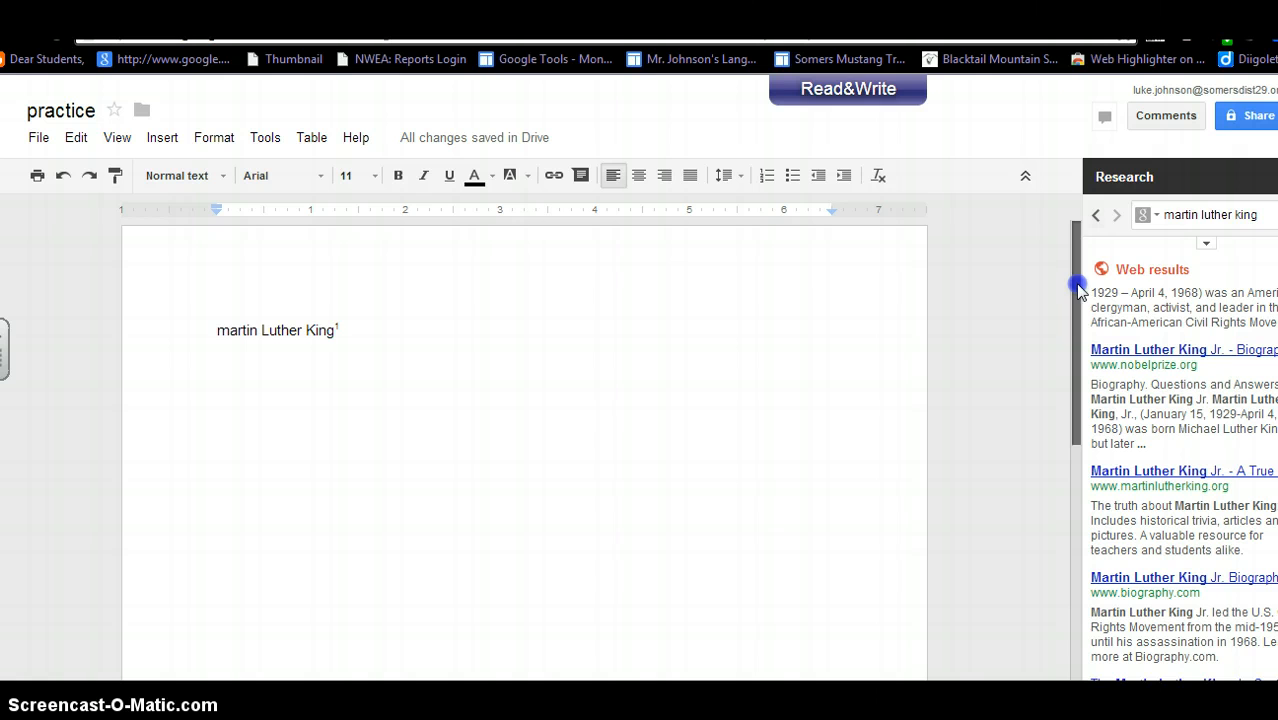
Switch Research to Images and drag the first Martin Luther King photo in after the text.
click(1151, 221)
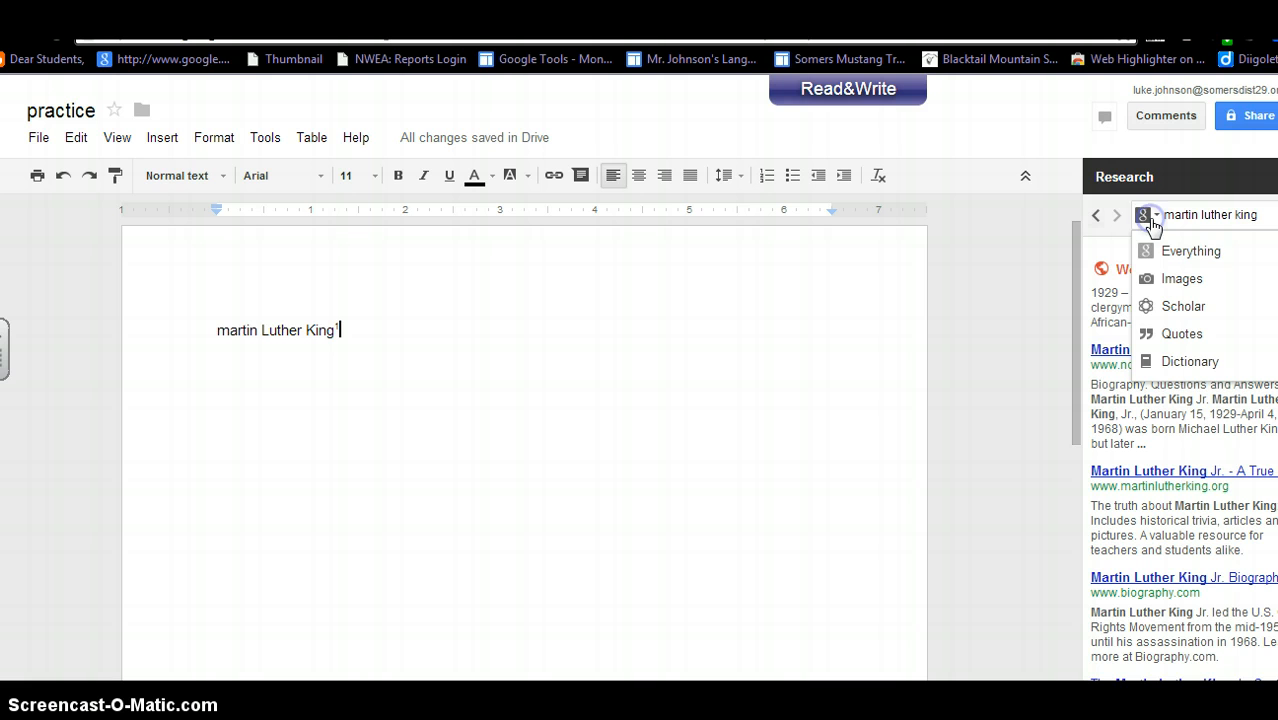
click(1160, 279)
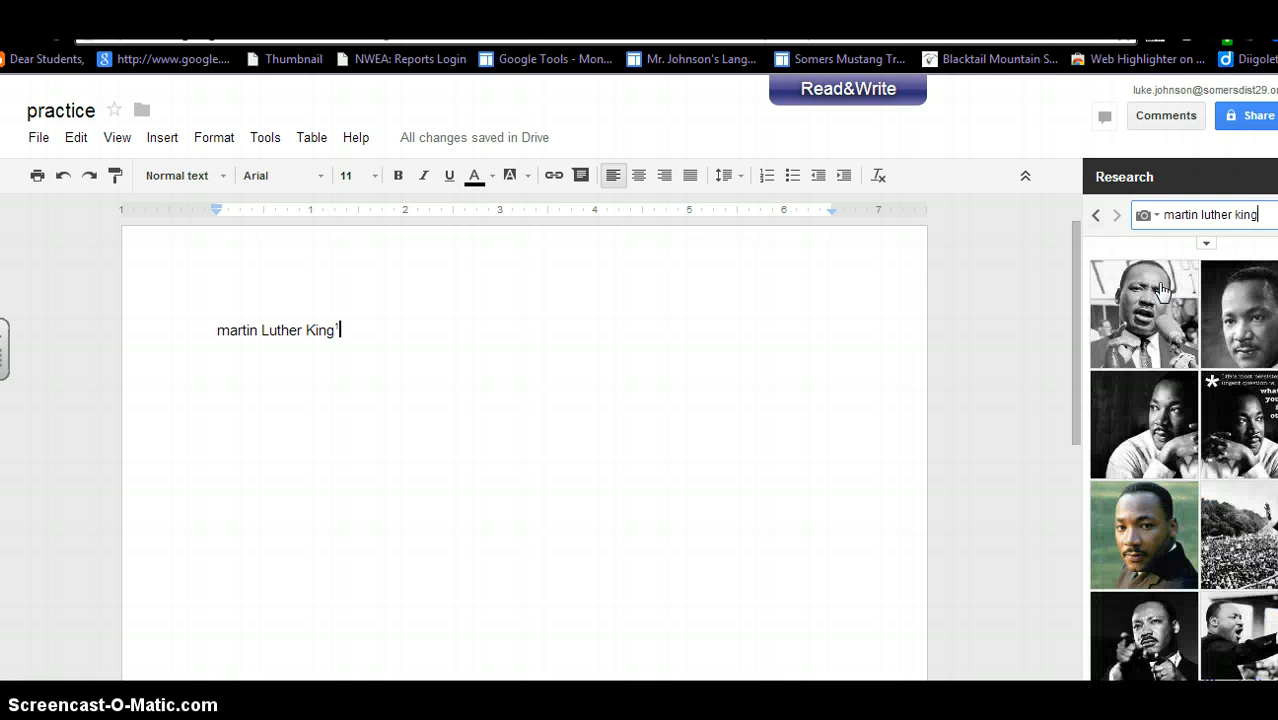
drag(1145, 313, 516, 437)
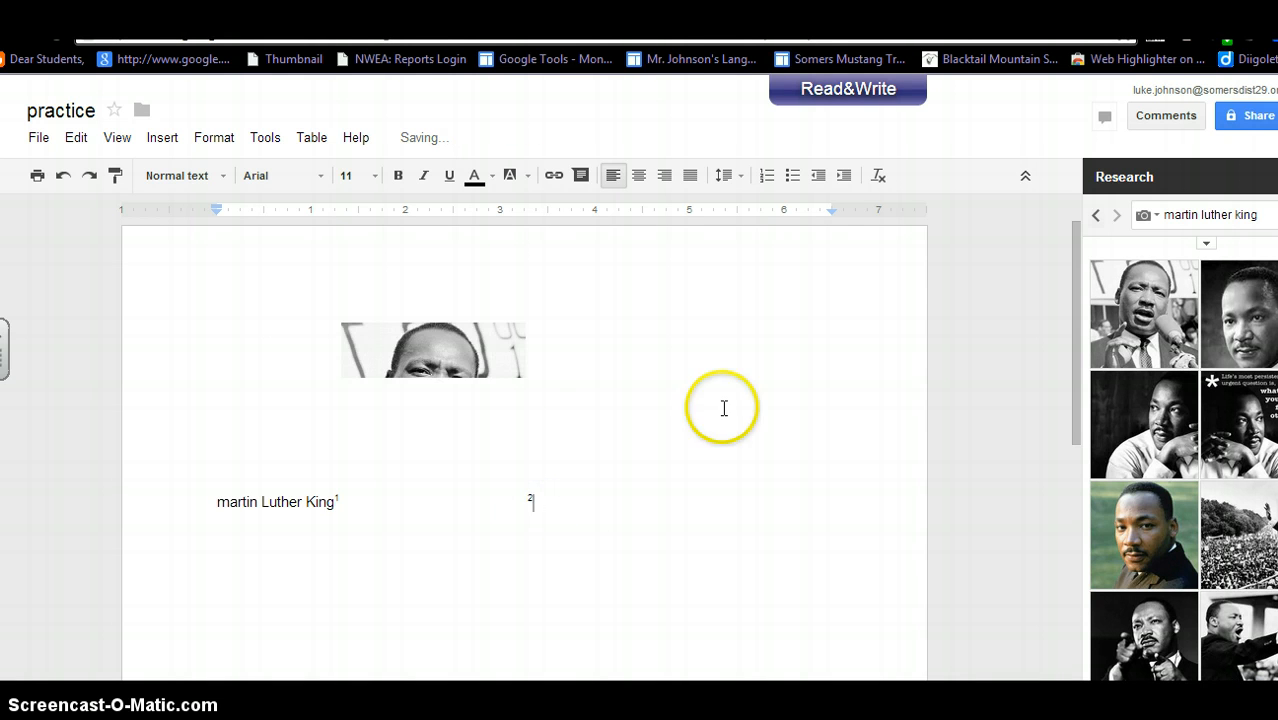
drag(1070, 305, 1076, 252)
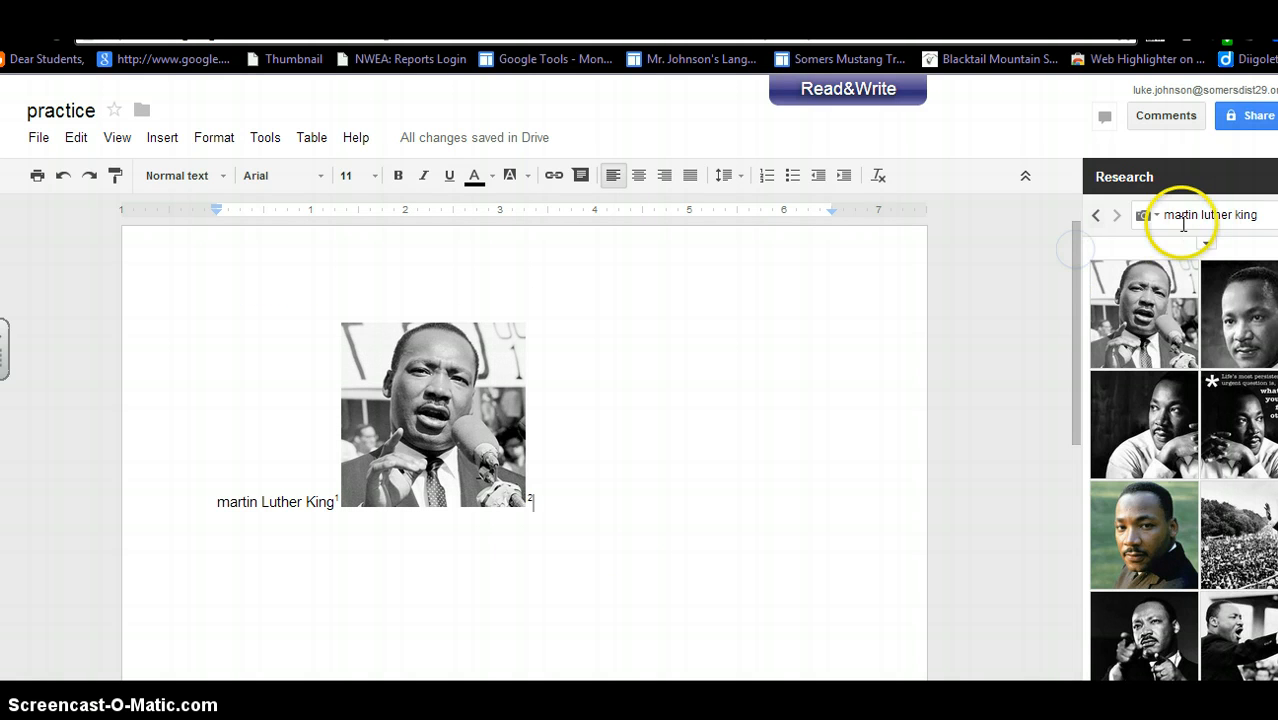
click(1148, 215)
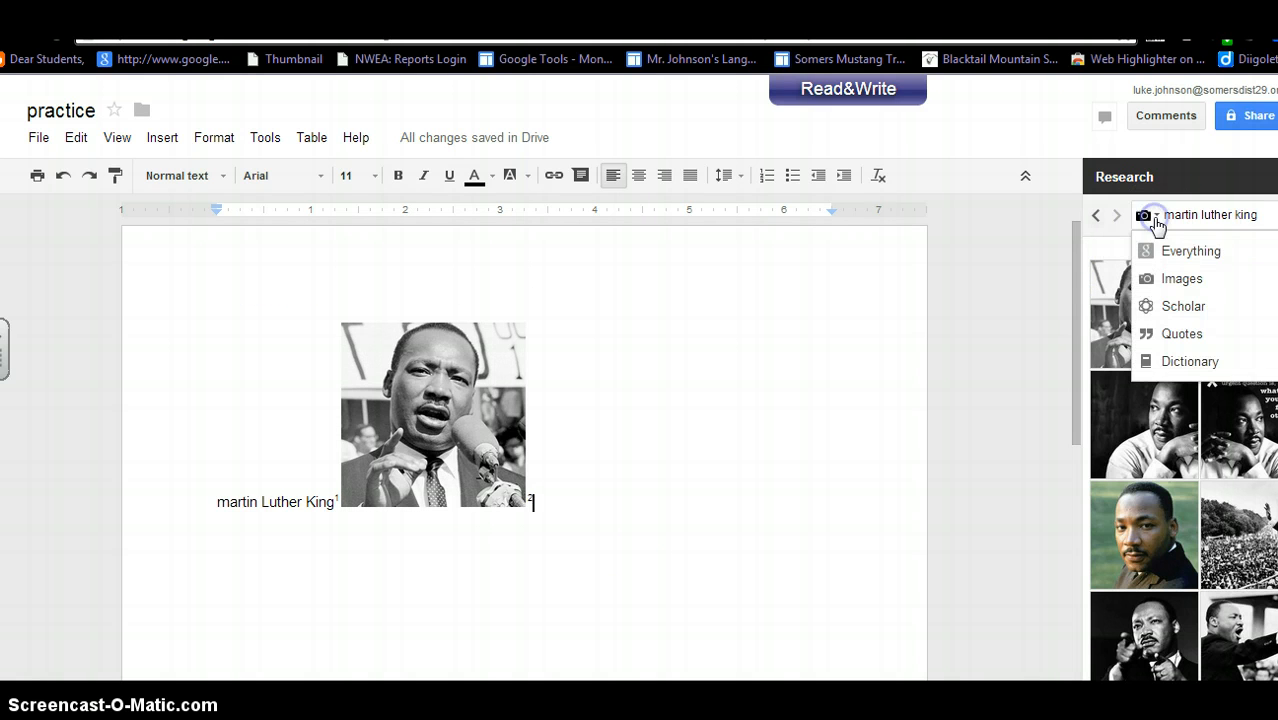
Insert the 'Darkness cannot drive out darkness' quote on a new line below the photo, cited as footnote 3.
click(1166, 335)
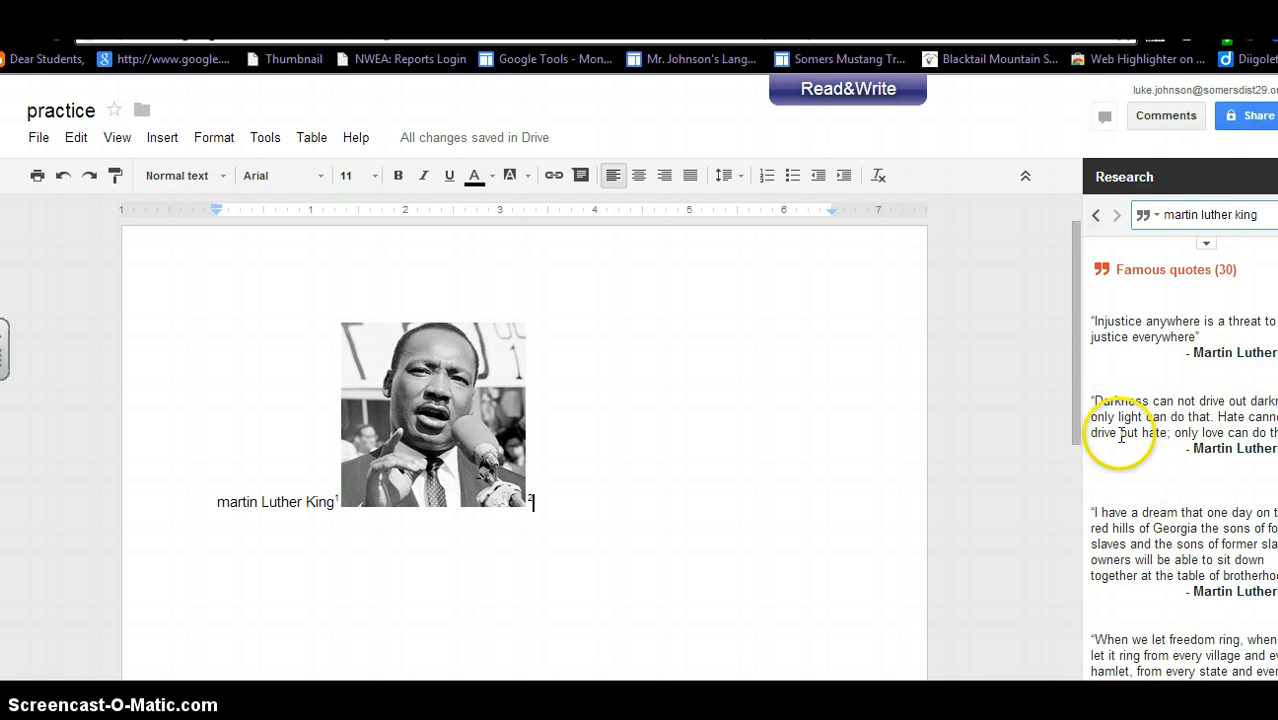
mouse_move(1120, 477)
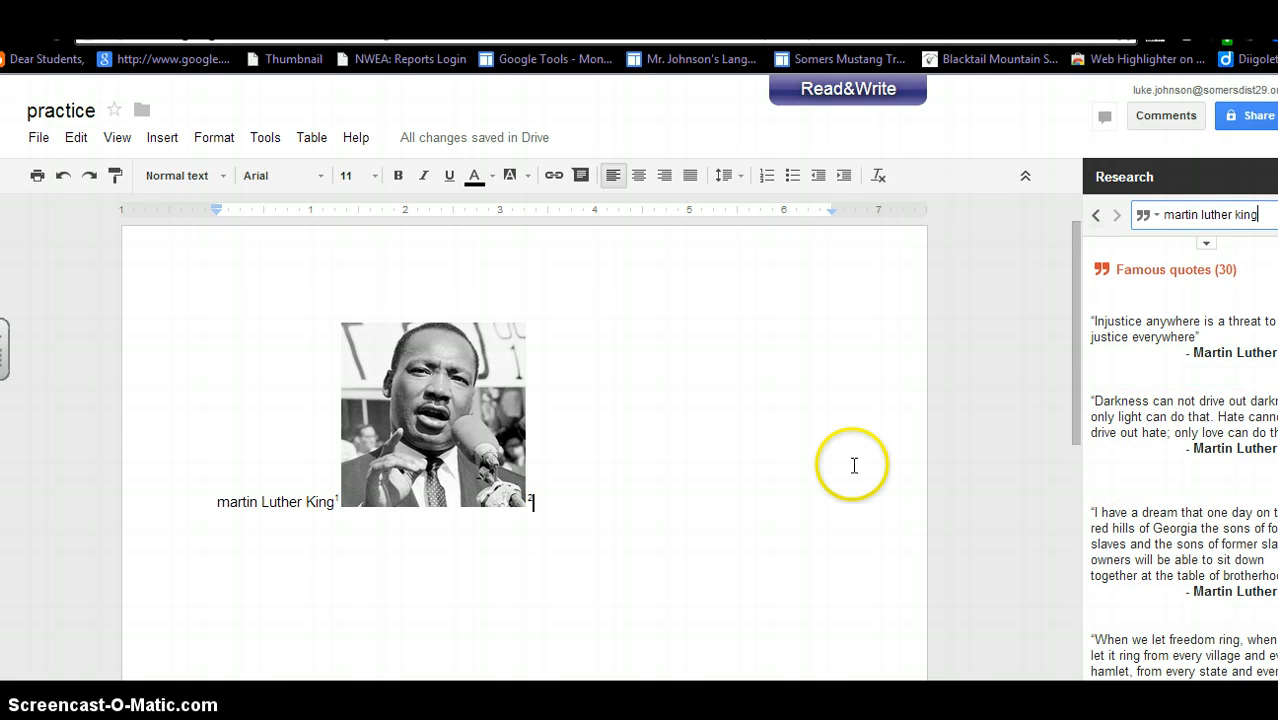
click(568, 504)
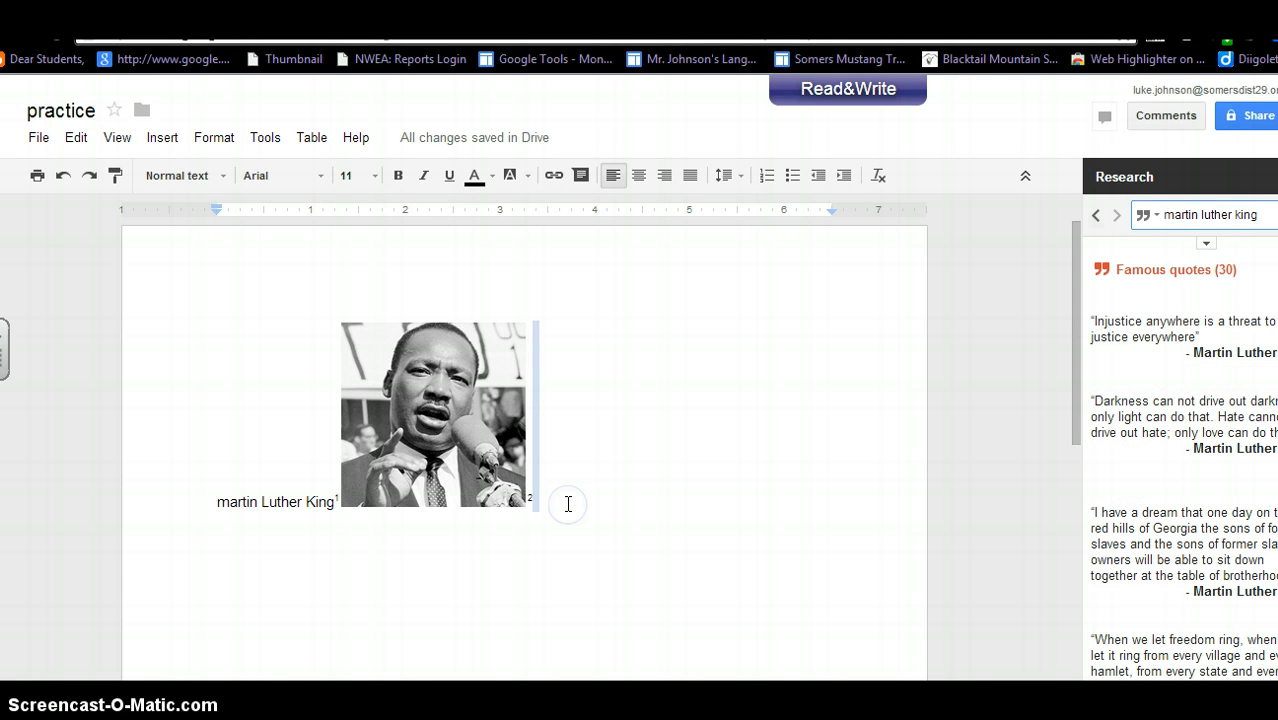
key(Return)
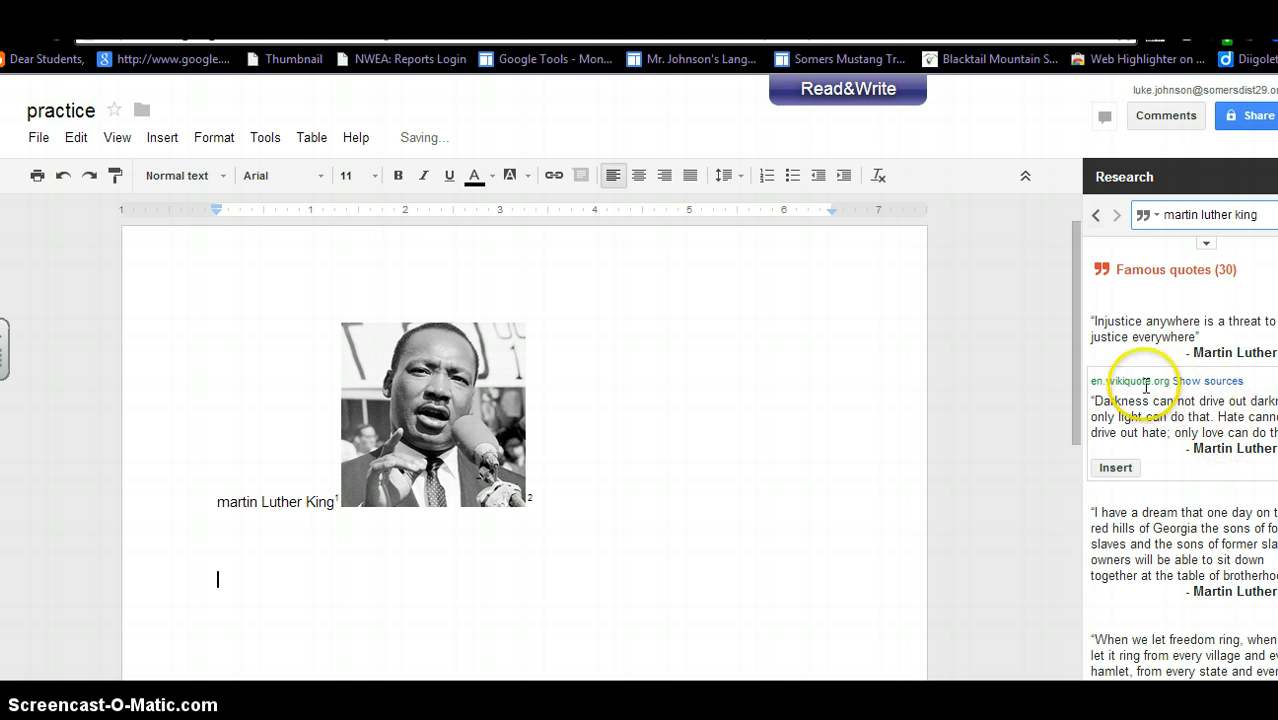
mouse_move(1115, 477)
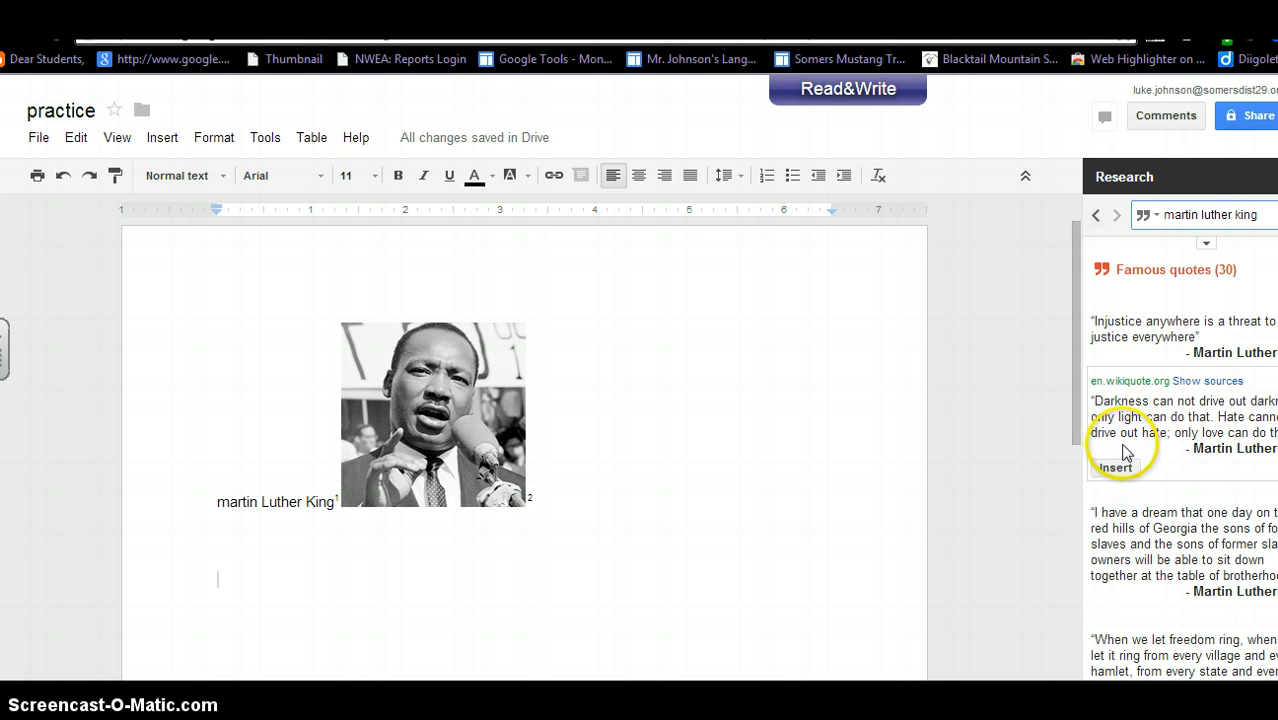
click(1116, 468)
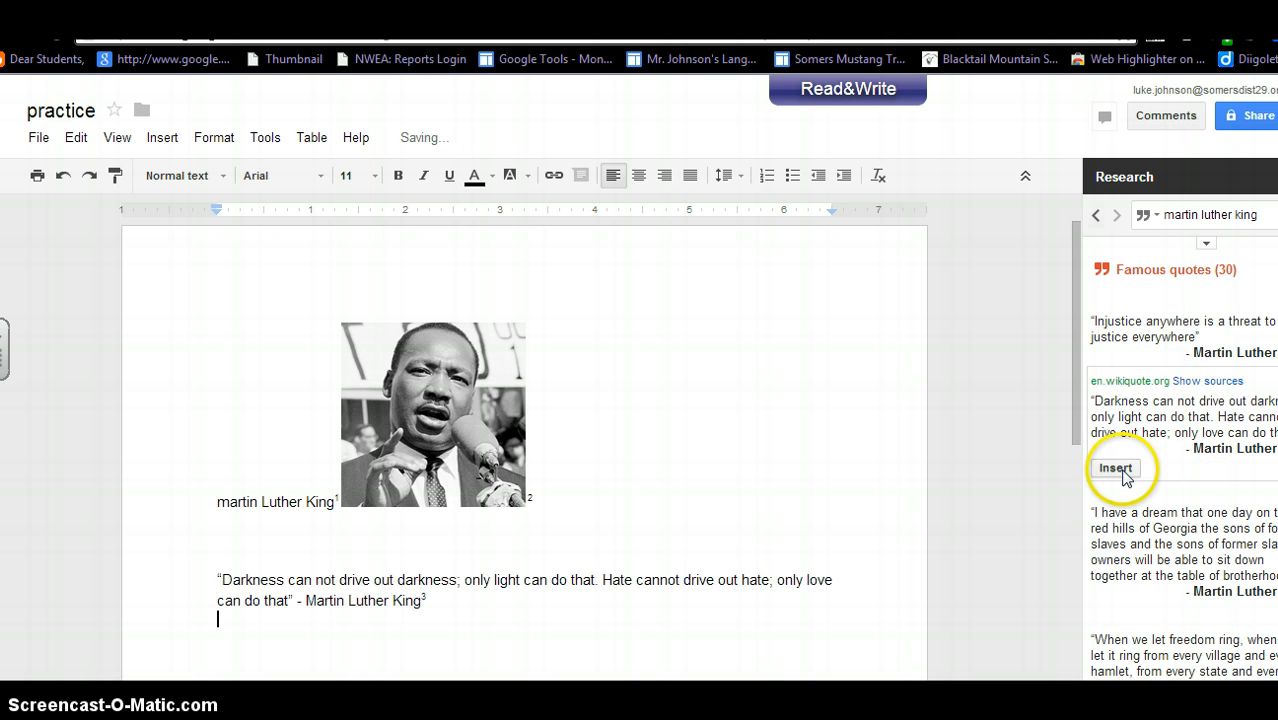
Switch Research to Scholar results for martin luther king, then clear the search text.
click(1156, 216)
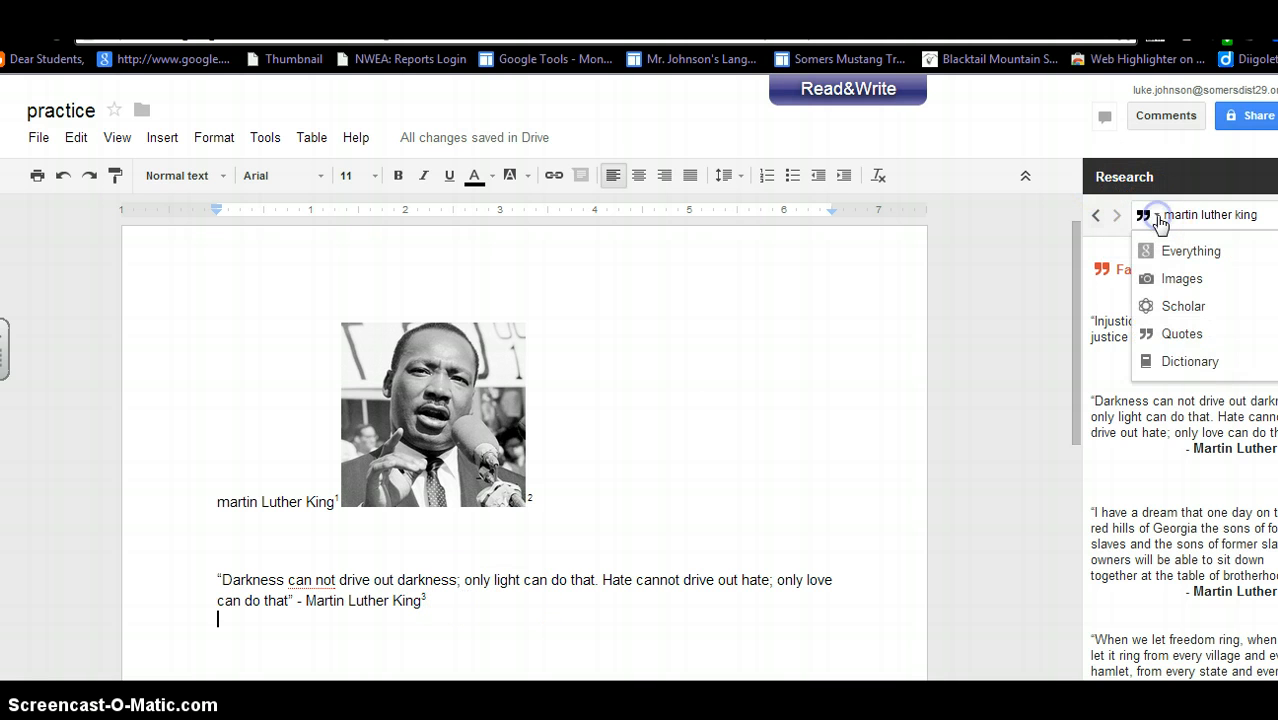
click(1174, 309)
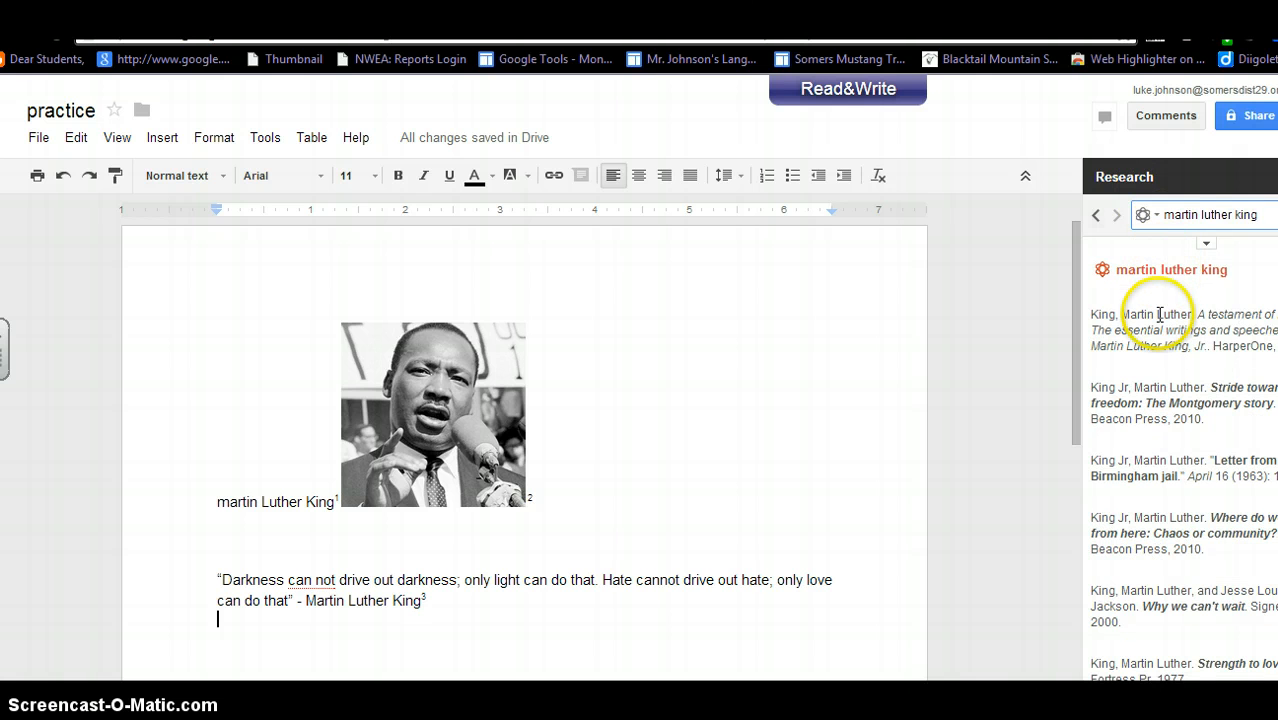
mouse_move(1150, 330)
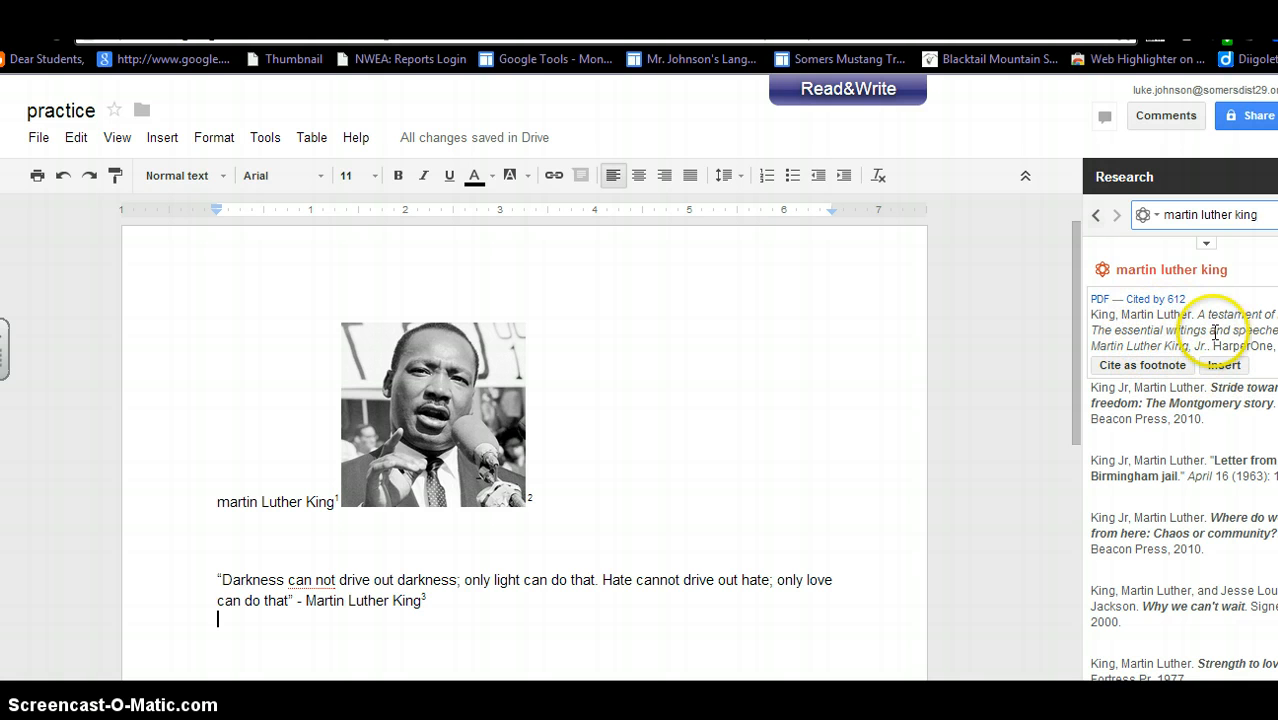
mouse_move(1132, 366)
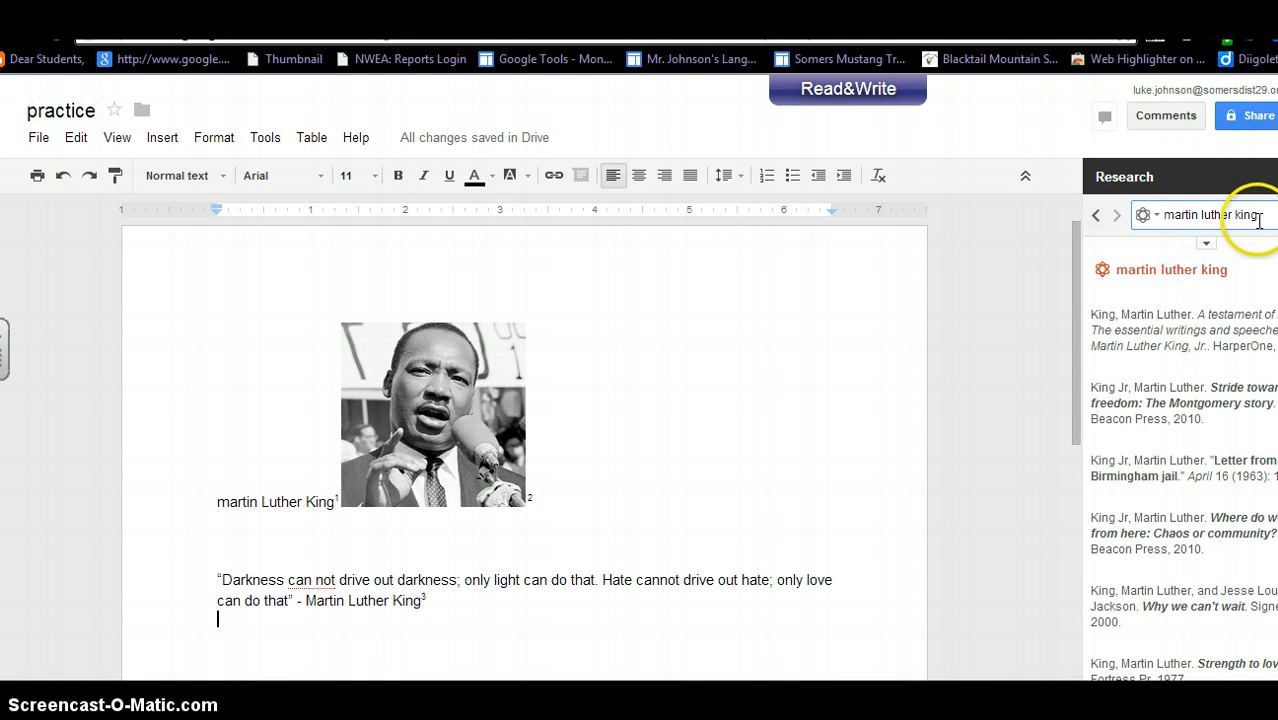
drag(1156, 223, 1147, 231)
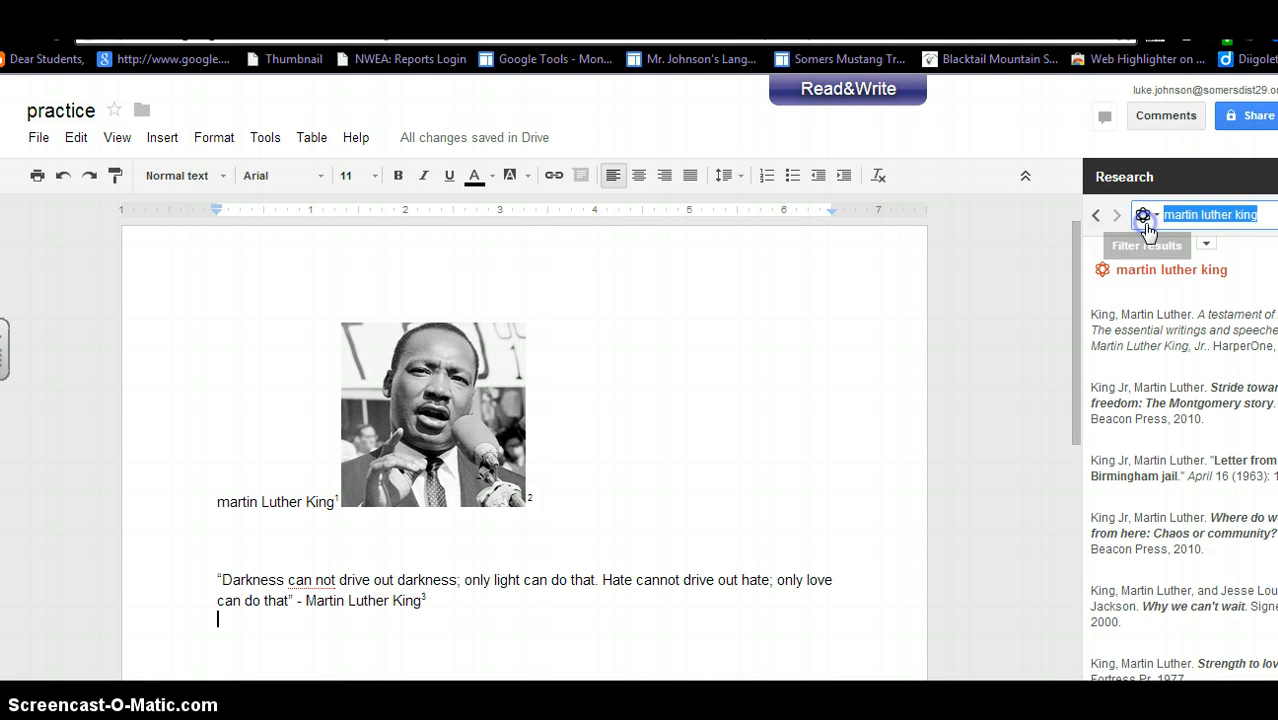
key(BackSpace)
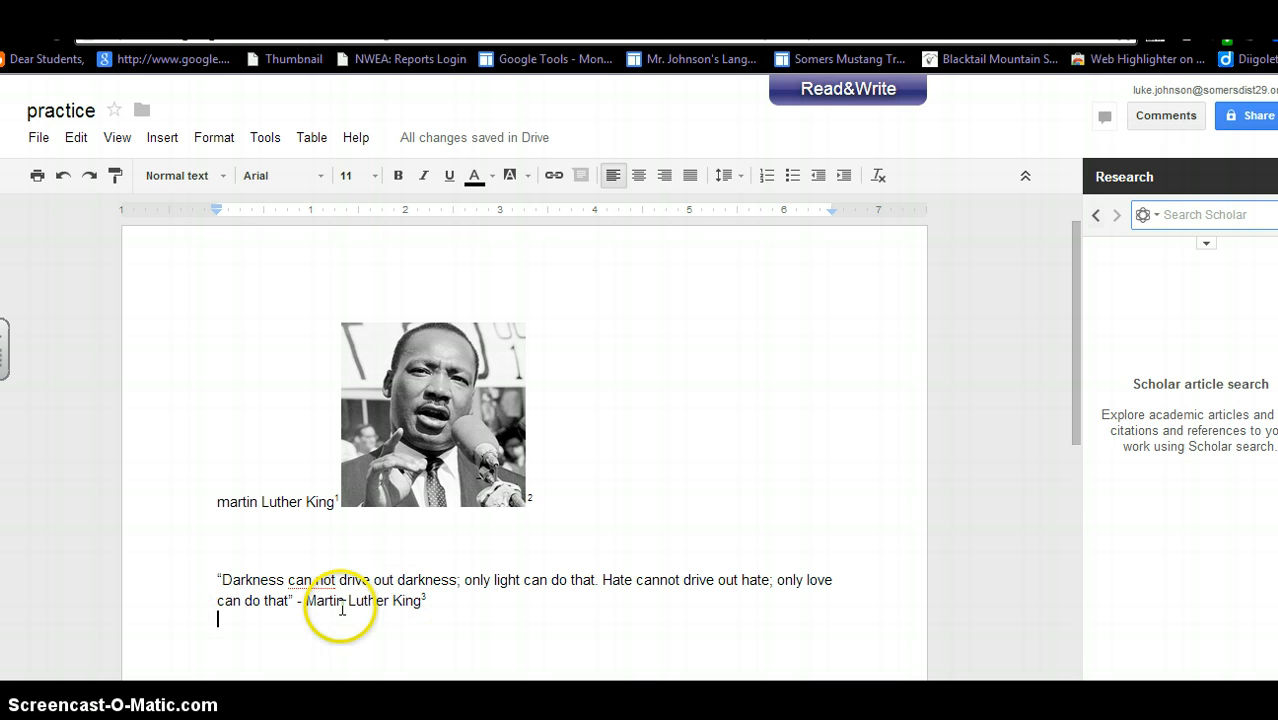
Close Research and set sharing to findable and viewable by Somers School District 29.
click(1277, 177)
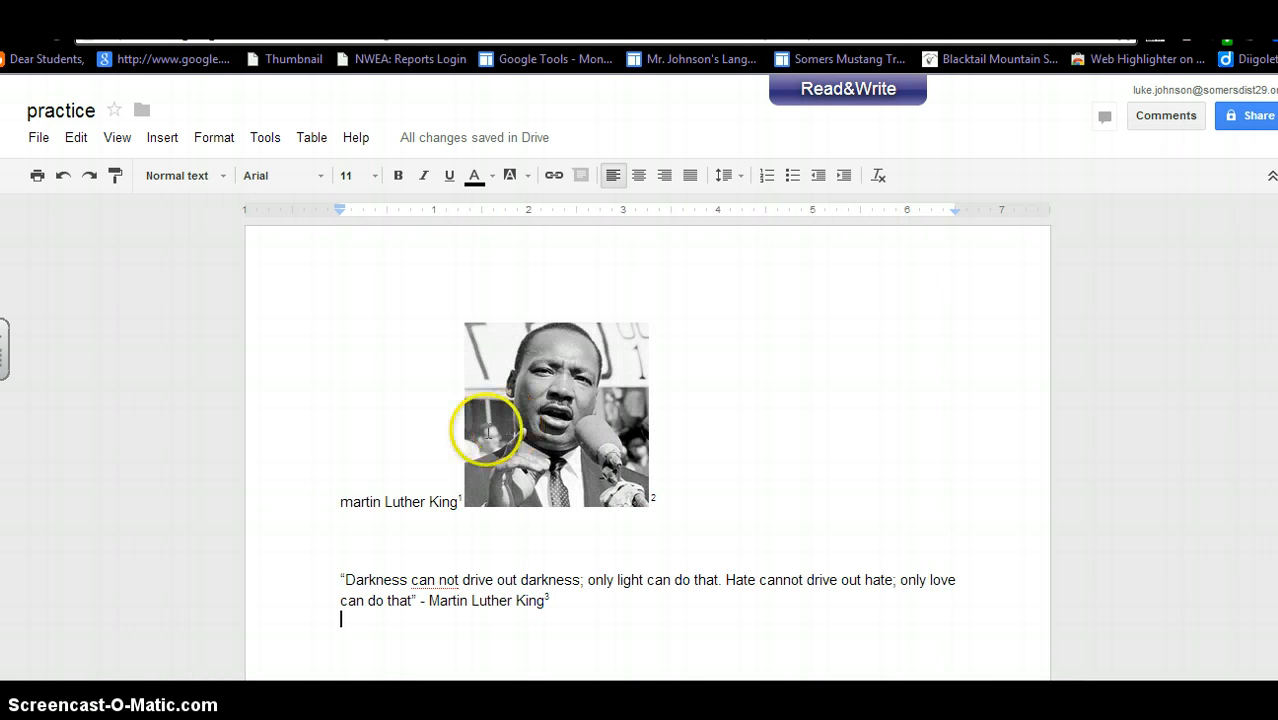
click(1241, 123)
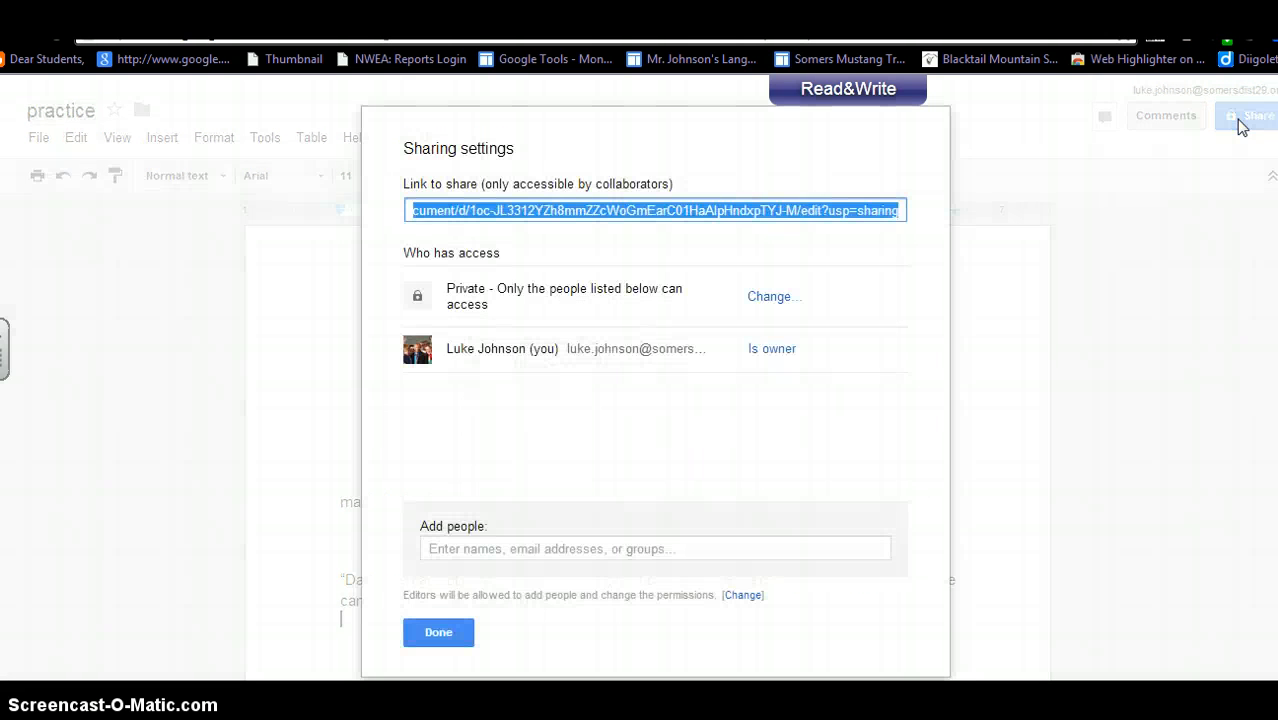
click(766, 298)
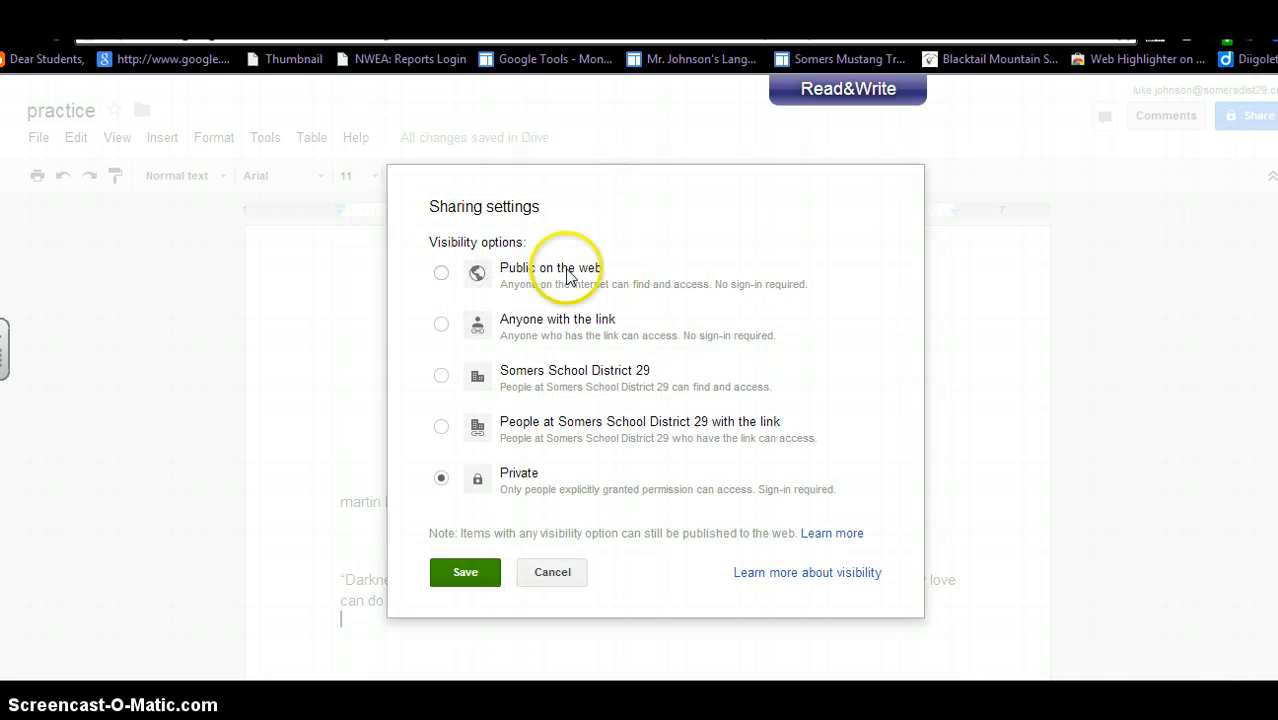
click(441, 273)
click(441, 376)
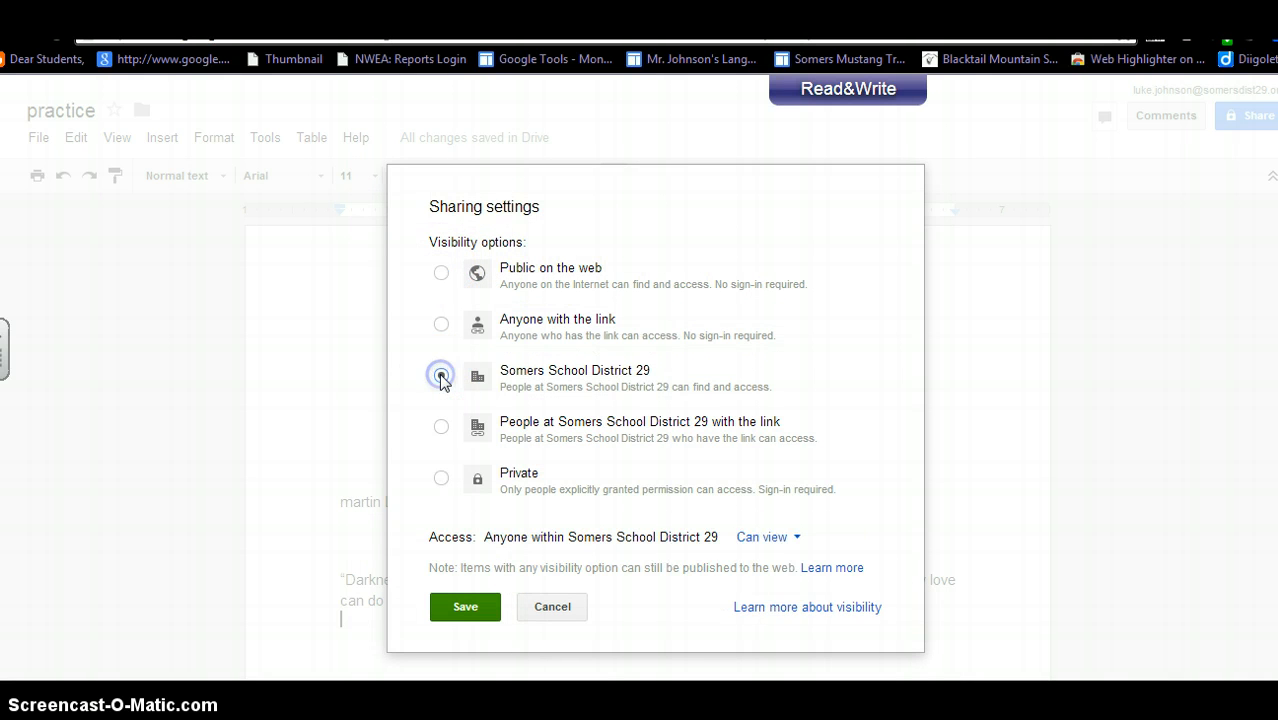
click(465, 606)
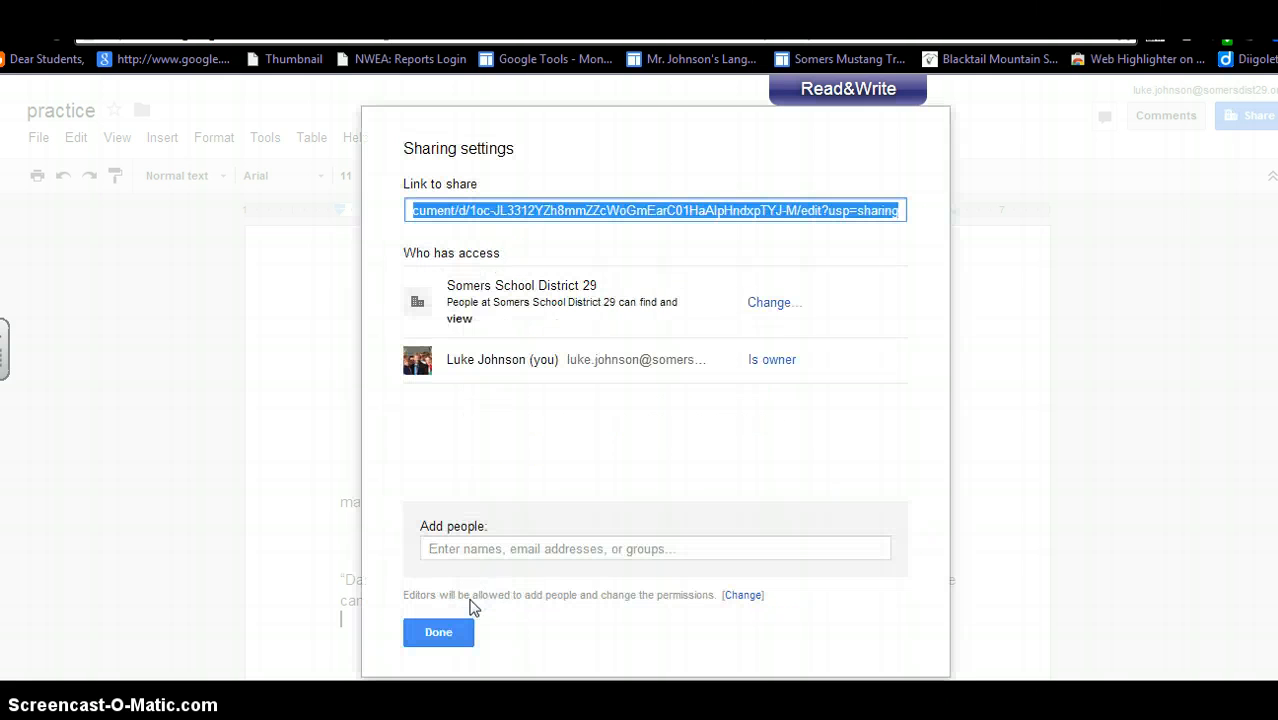
click(476, 551)
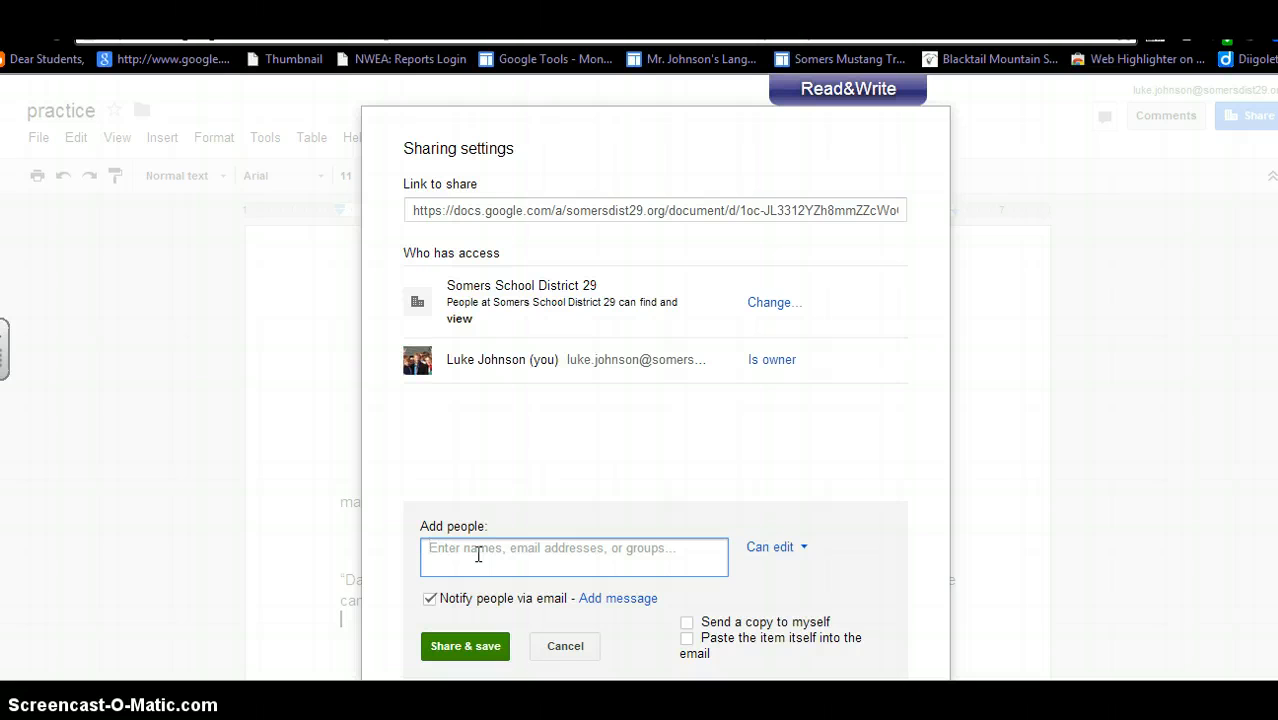
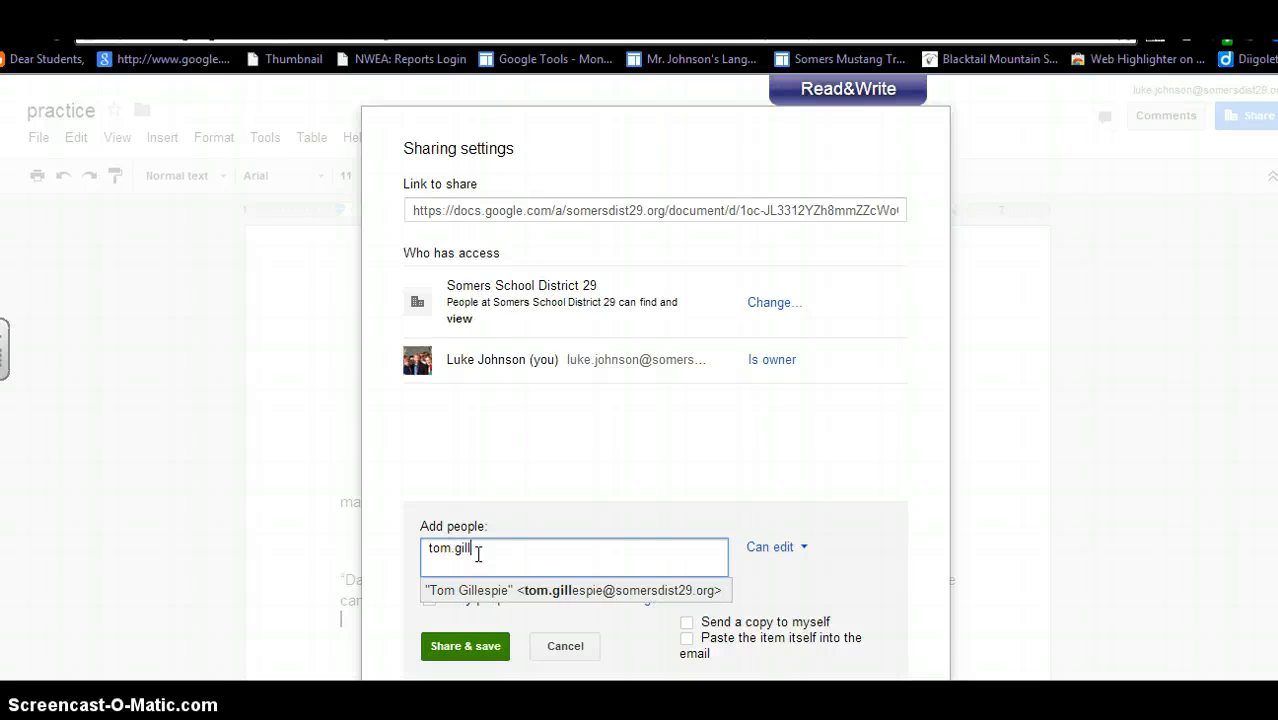
click(620, 595)
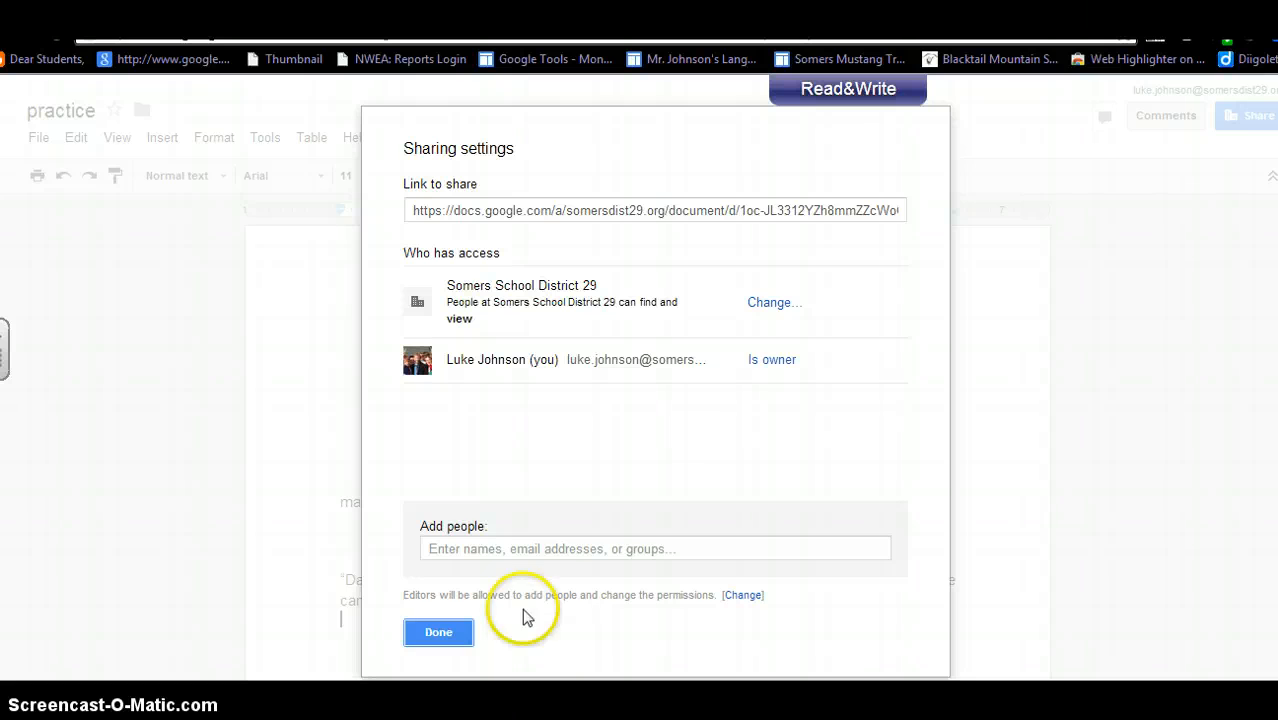
click(440, 630)
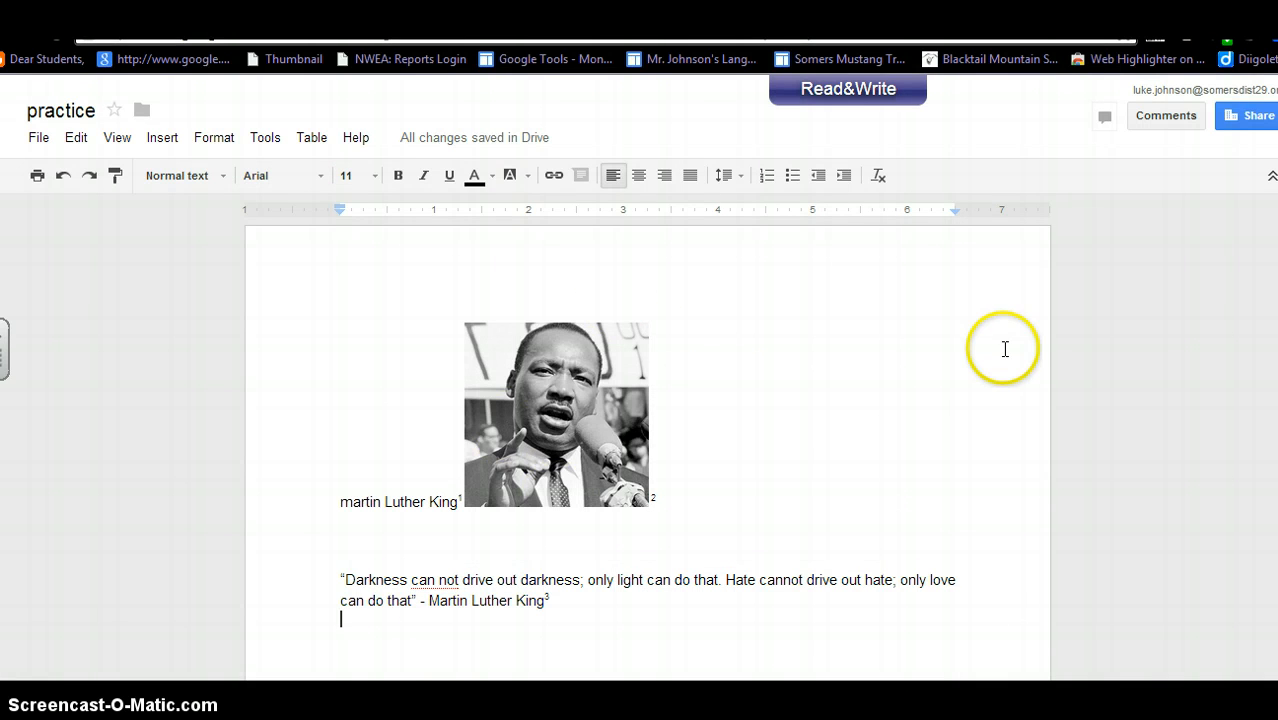
click(1247, 118)
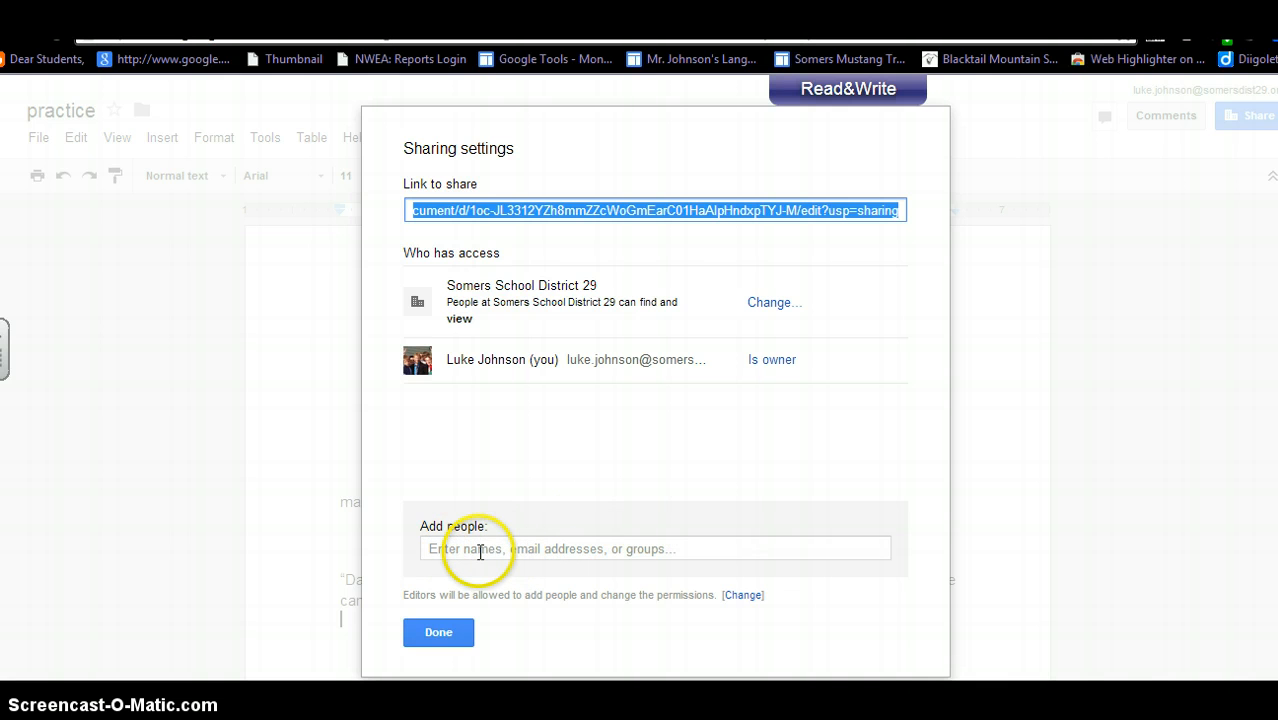
Close the sharing settings and post the general comment 'lahflhasfl' on the document.
click(430, 636)
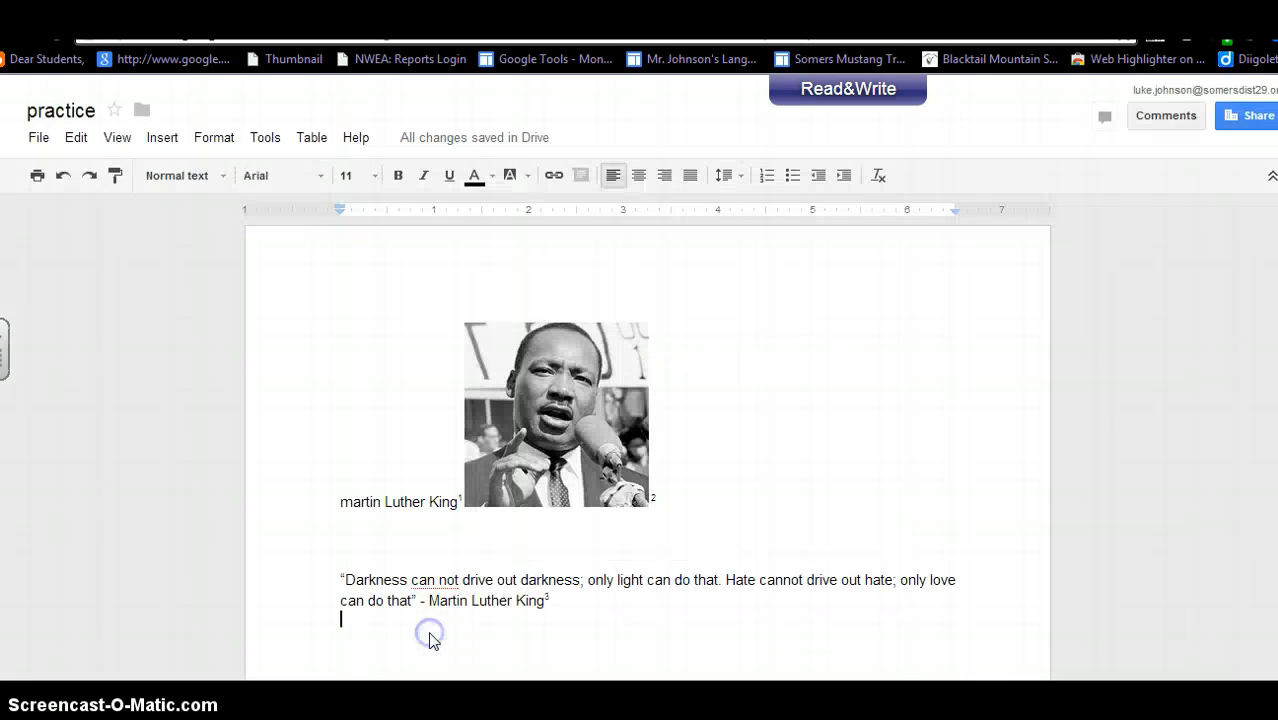
click(1164, 116)
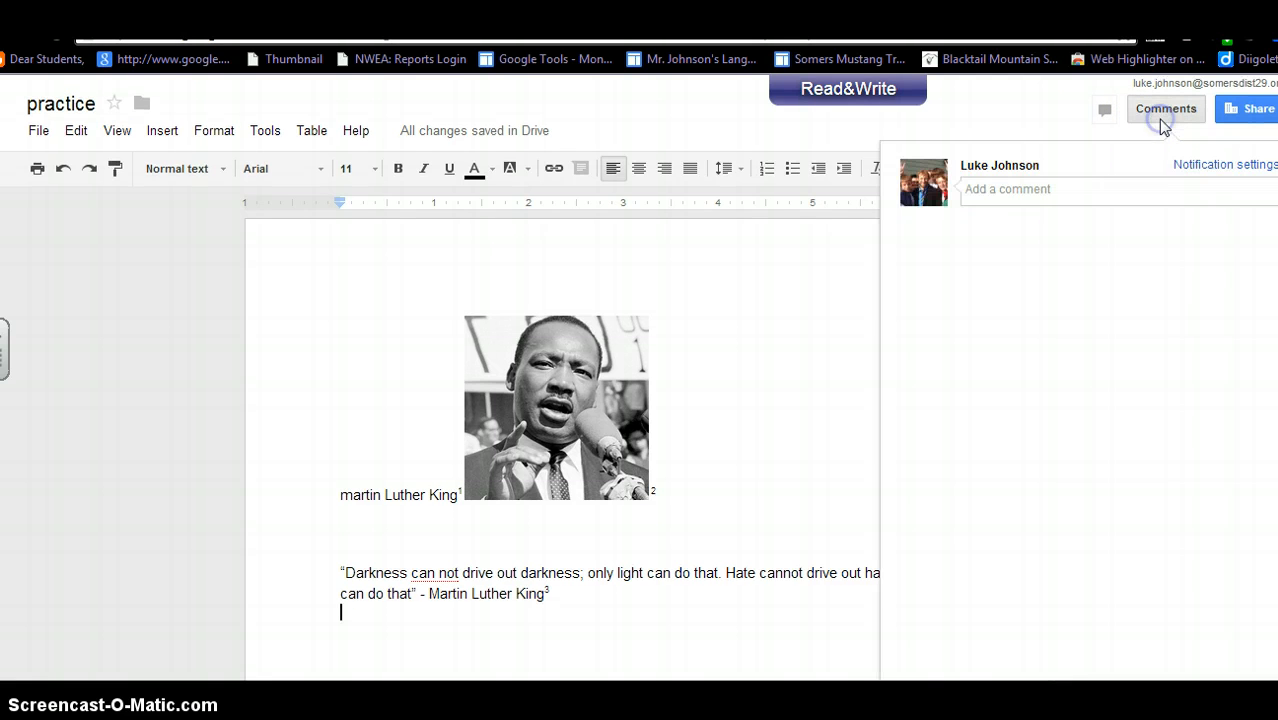
click(1027, 191)
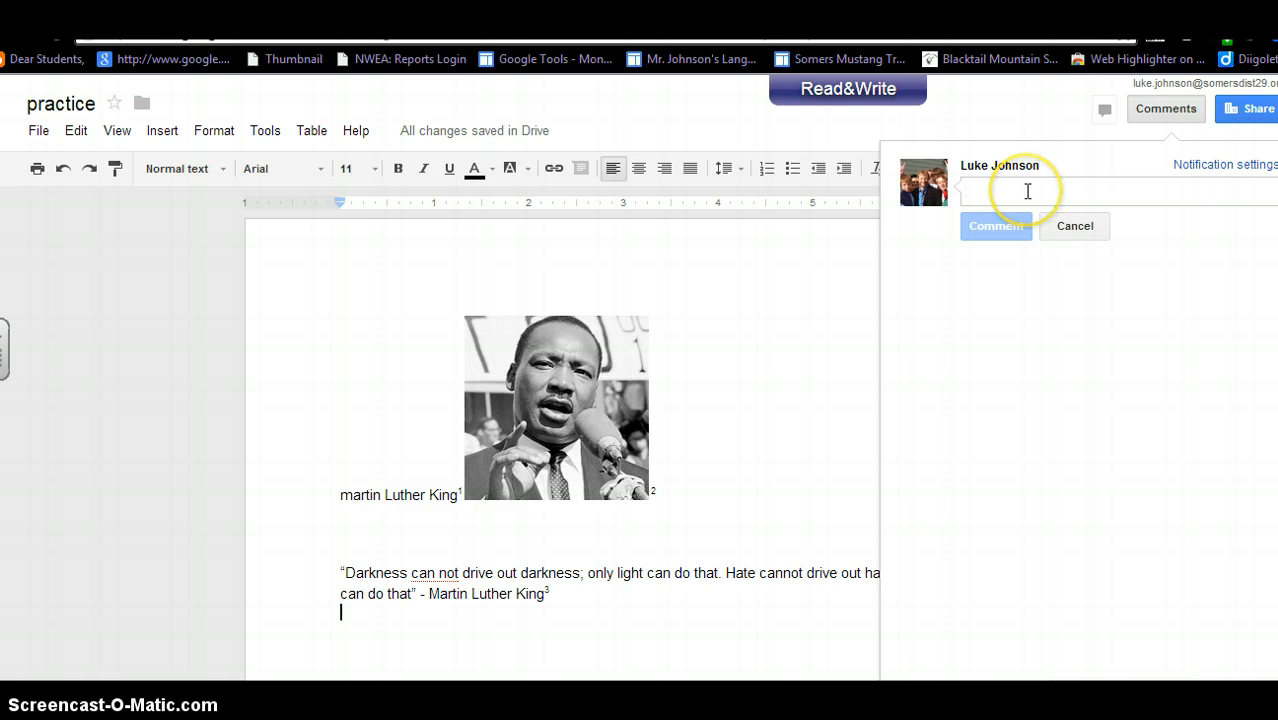
text(lahflhasfl)
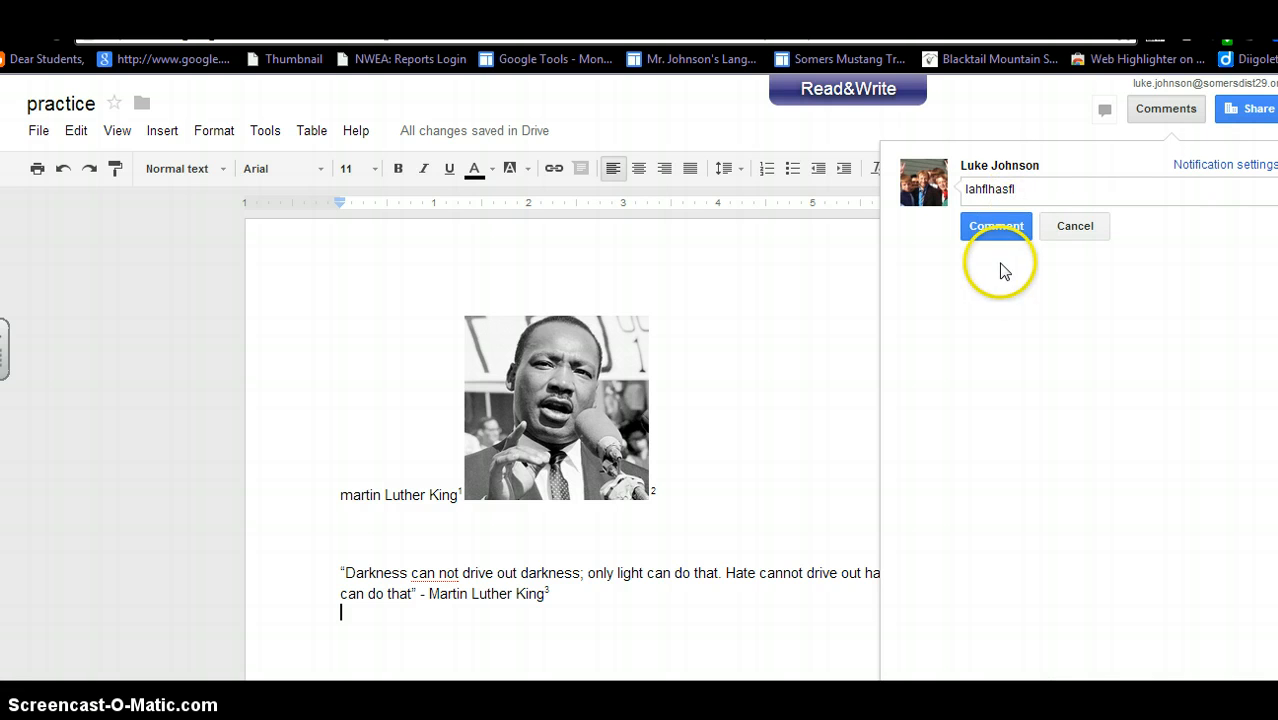
click(1000, 225)
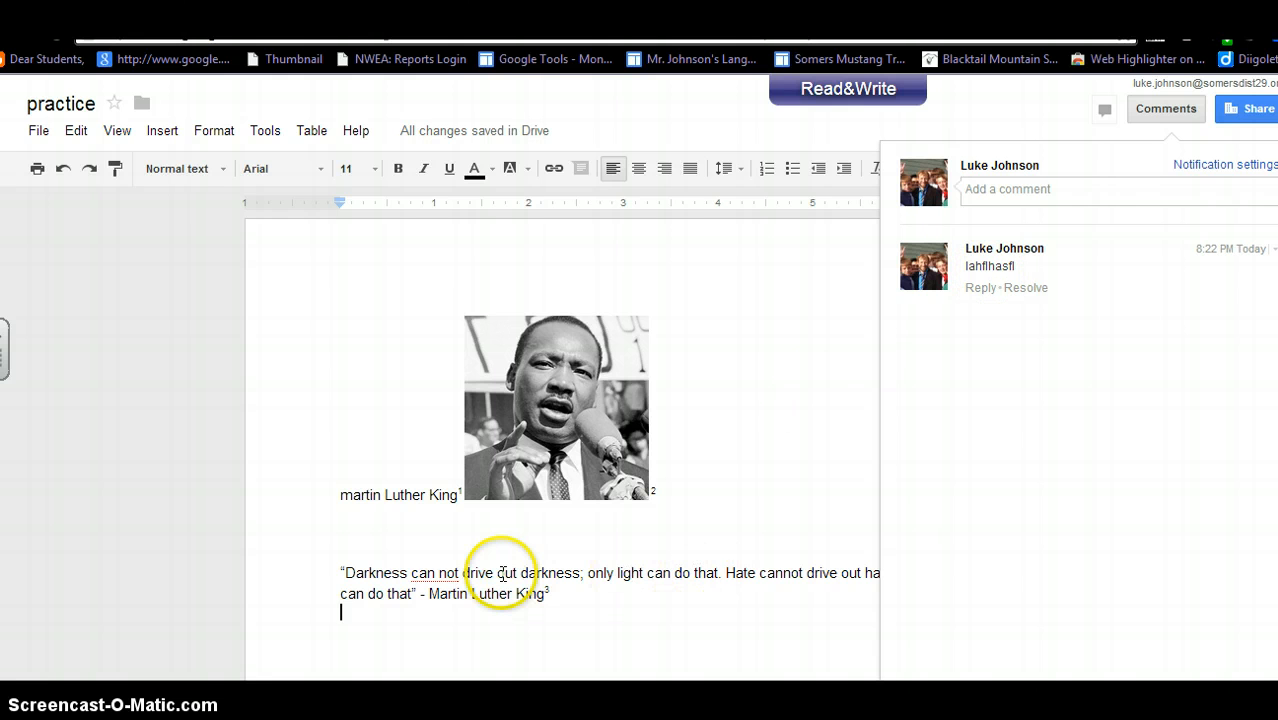
Select the Darkness quote paragraph and attach the comment 'great quote' to it.
drag(342, 566, 640, 622)
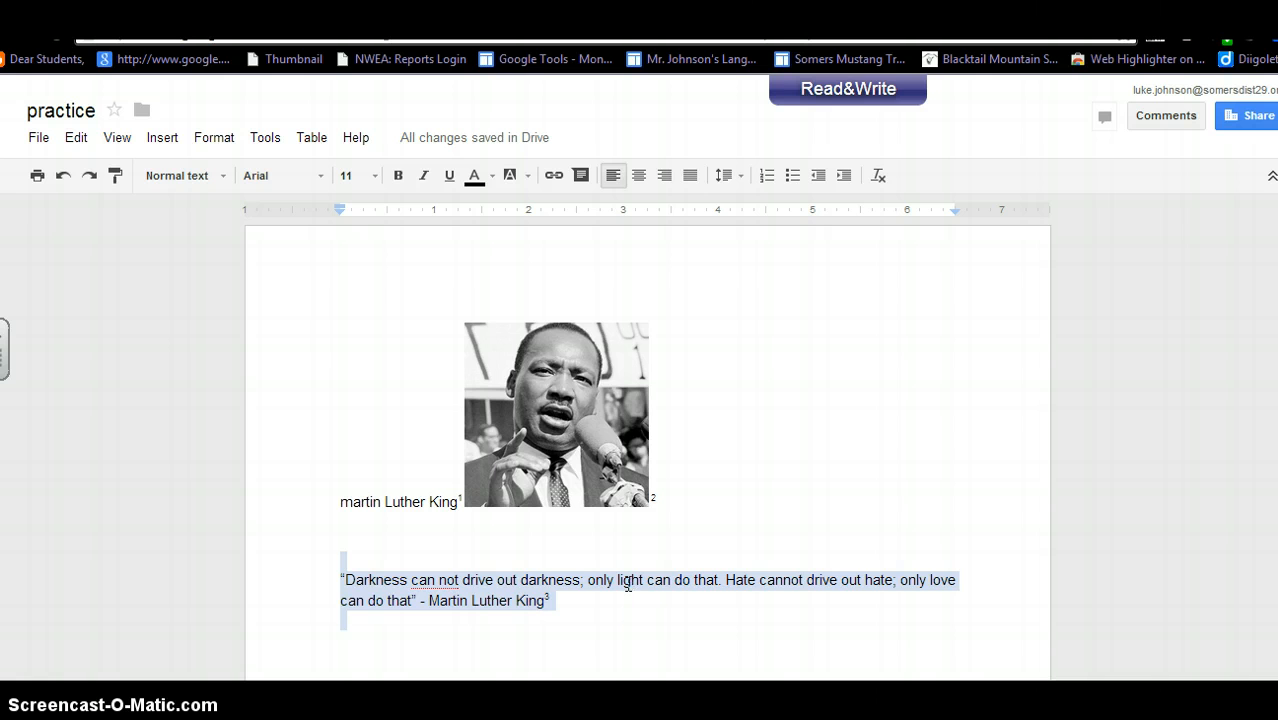
right_click(628, 586)
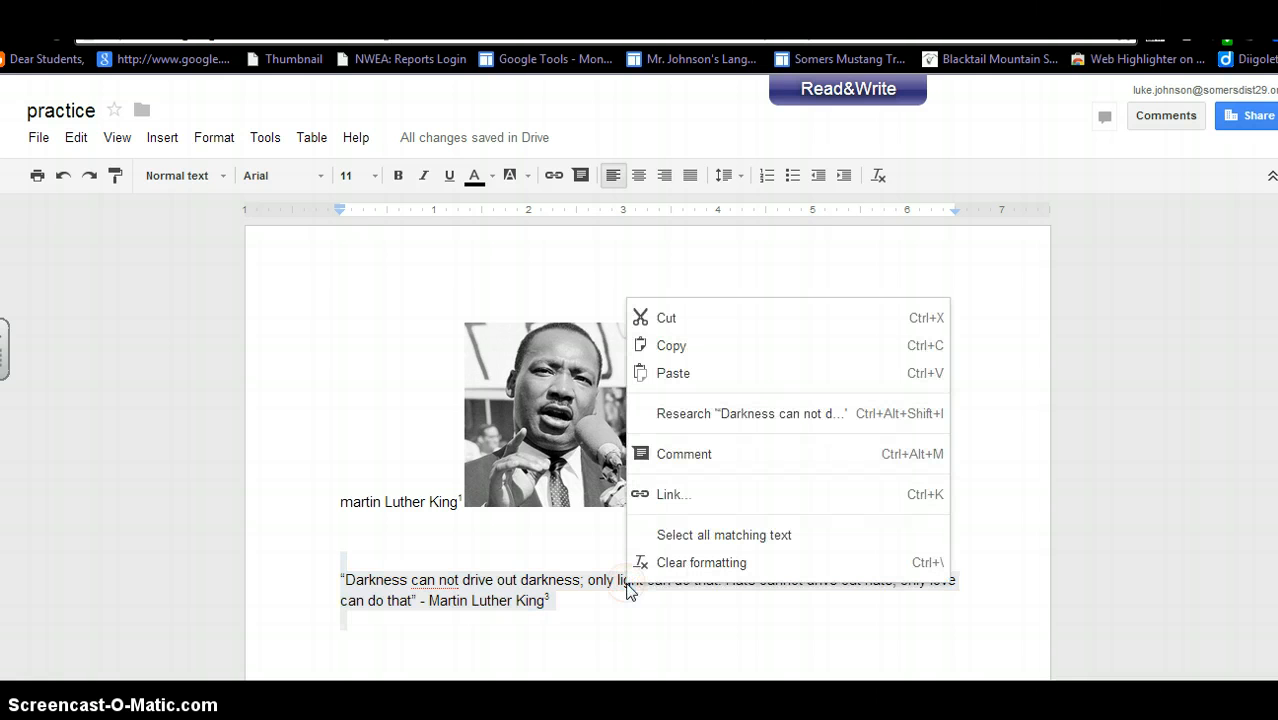
click(676, 462)
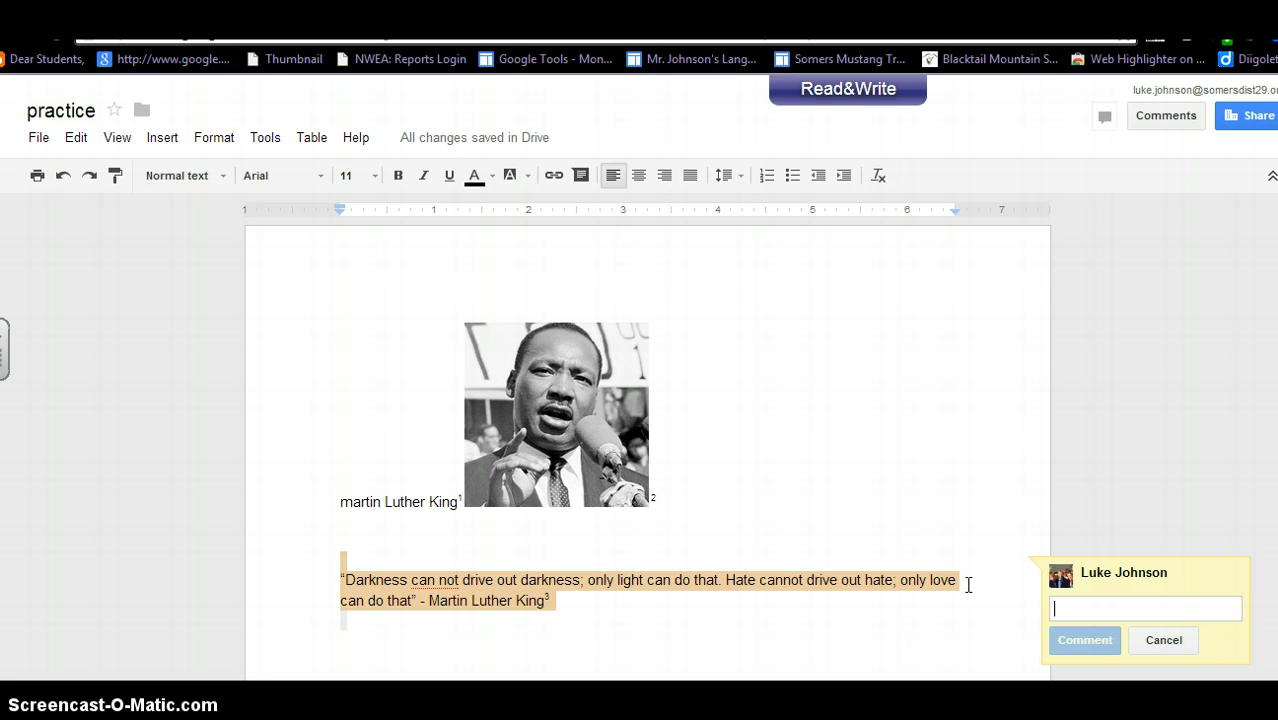
text(great quote)
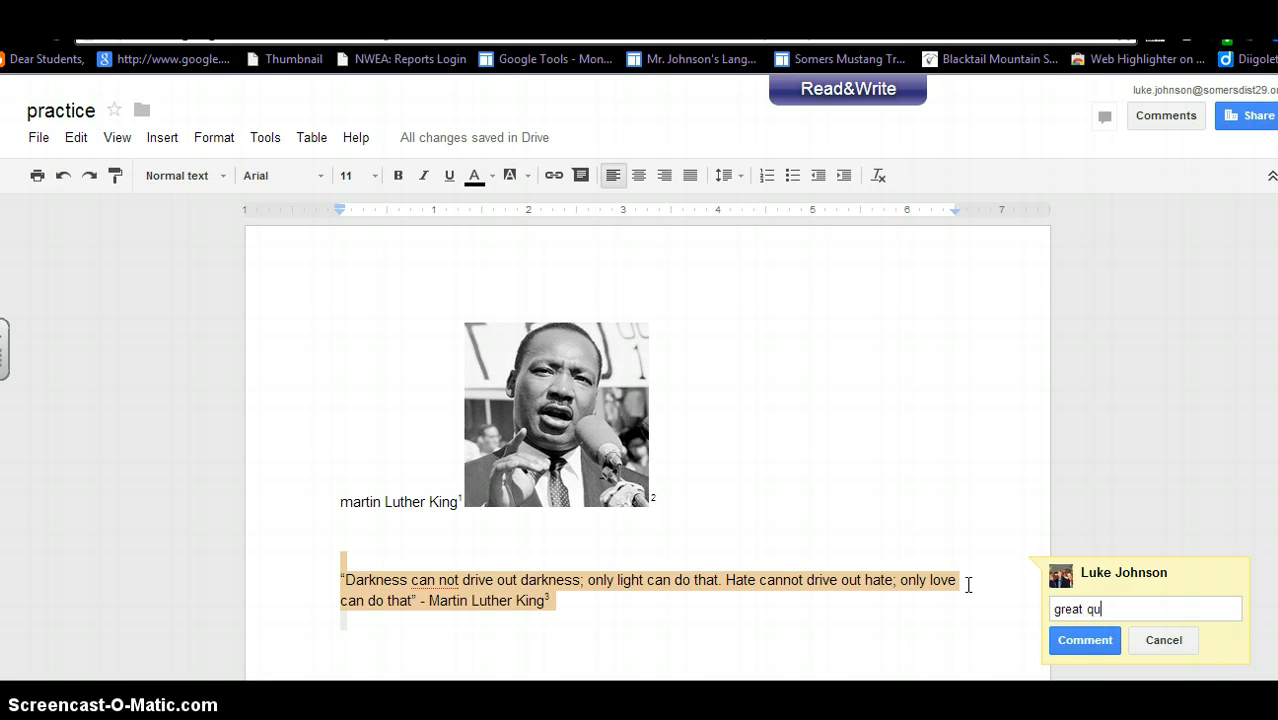
click(1095, 640)
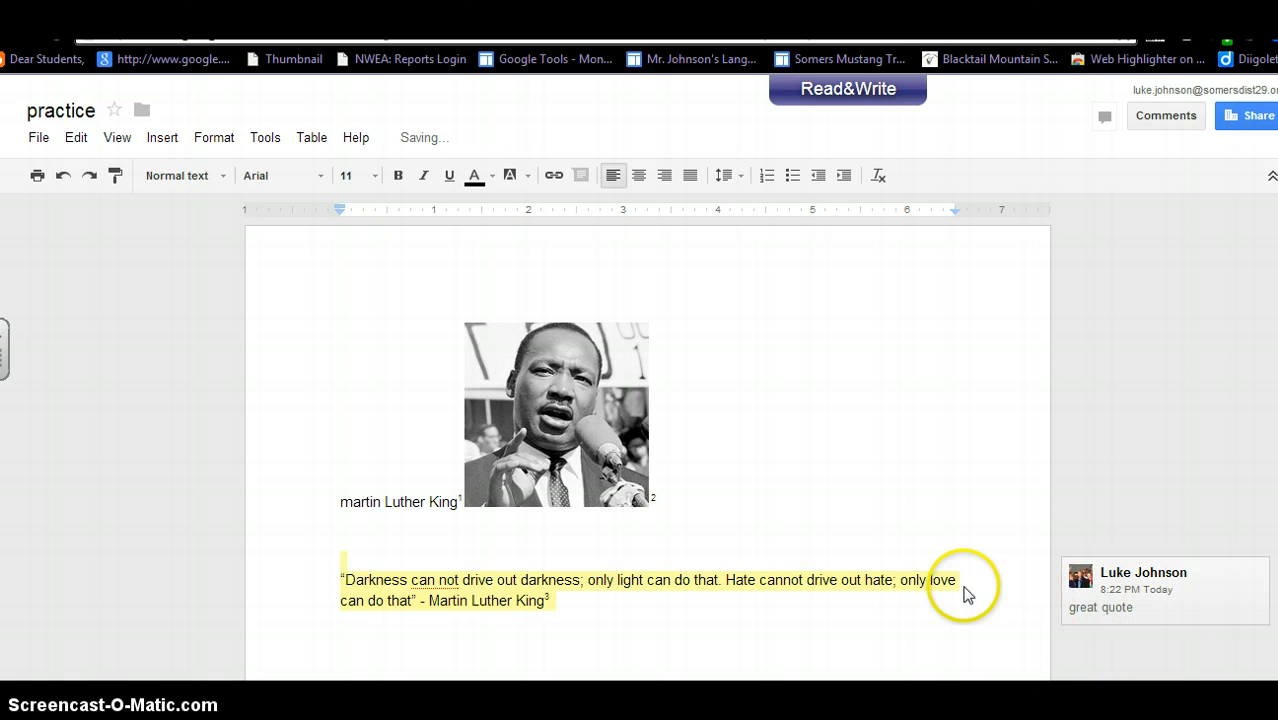